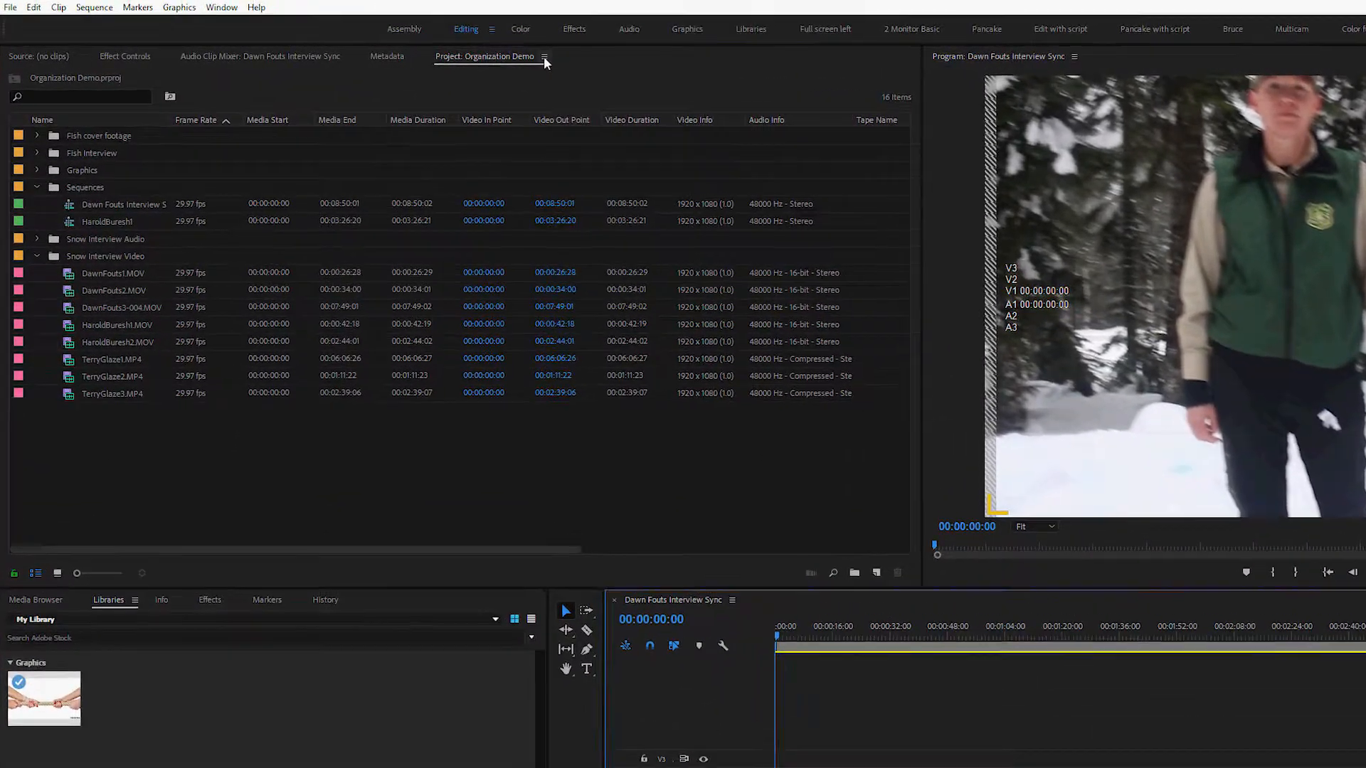
Step: Dock the Project panel in the Program monitor's group and return it to its original panel group
left_click(476, 57)
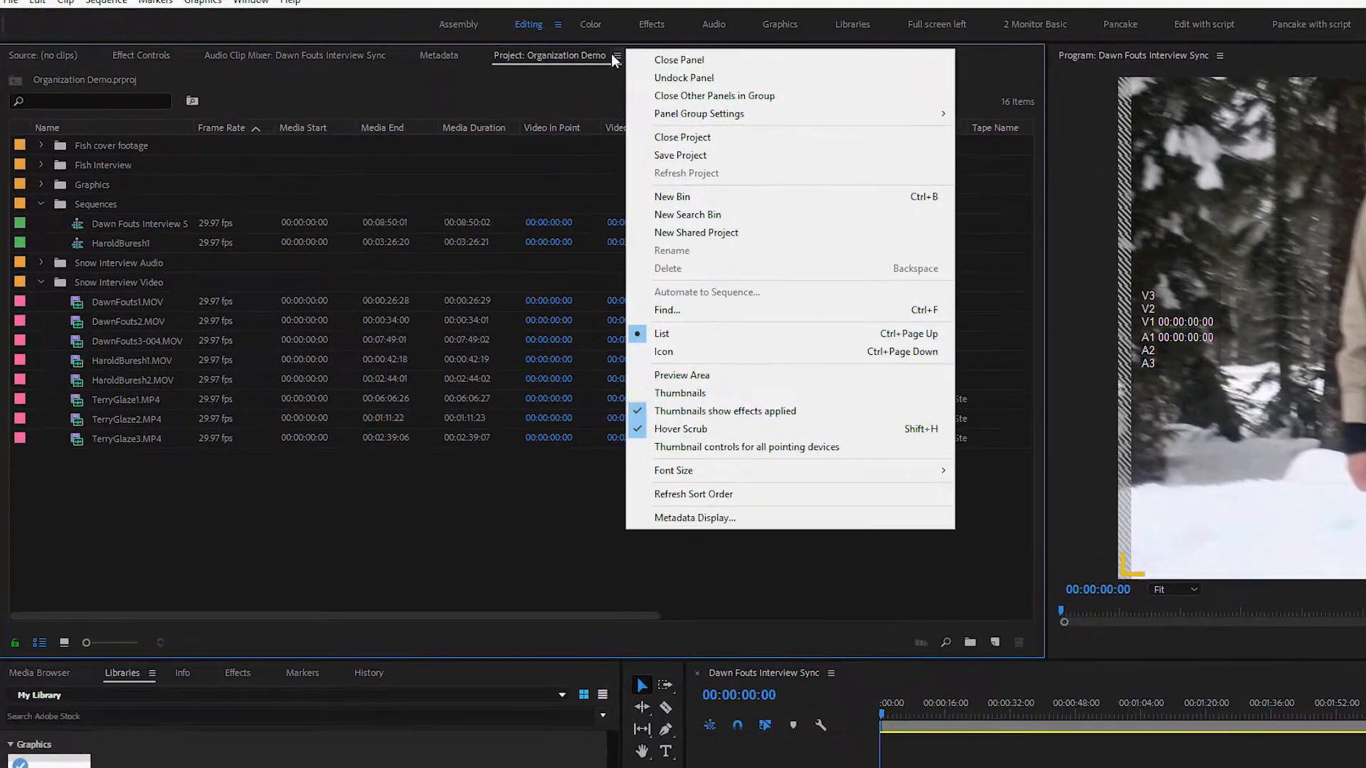
left_click(613, 51)
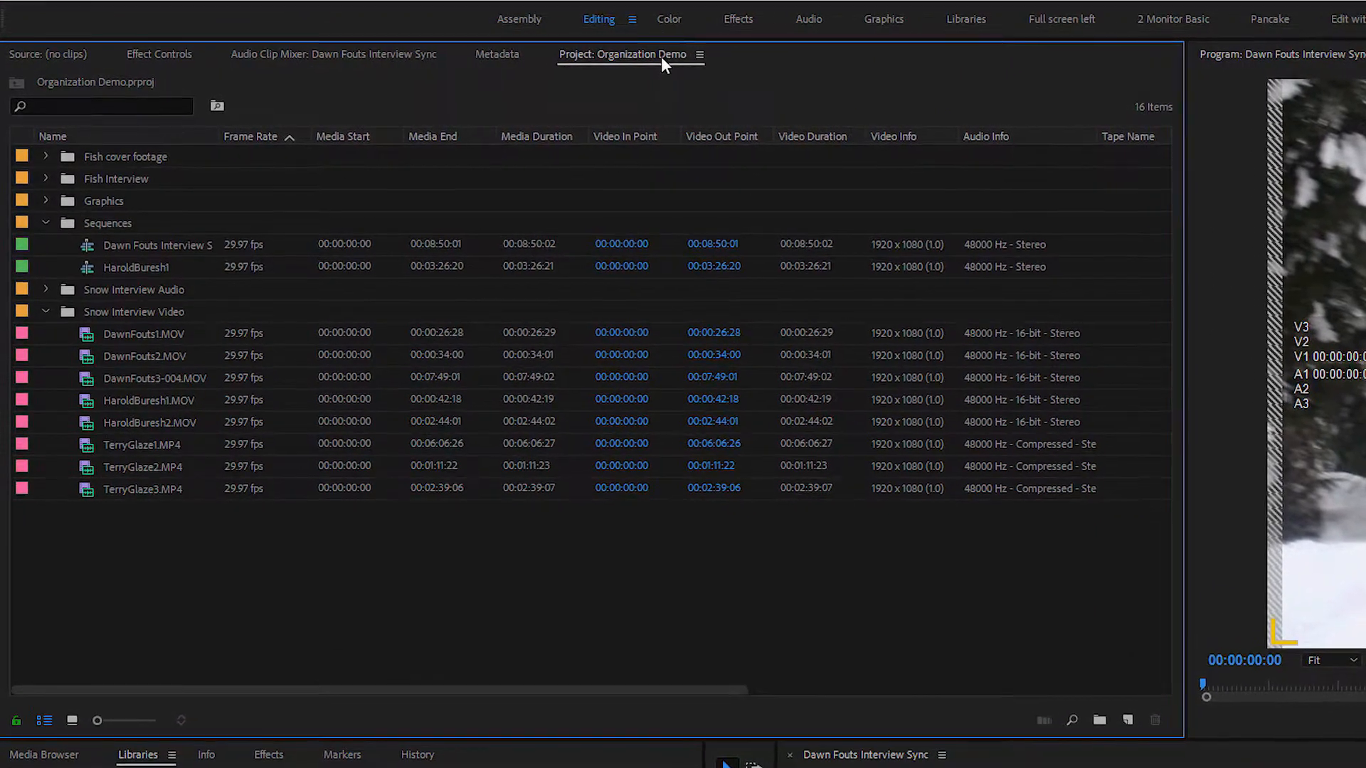
left_click_drag(660, 60, 1365, 334)
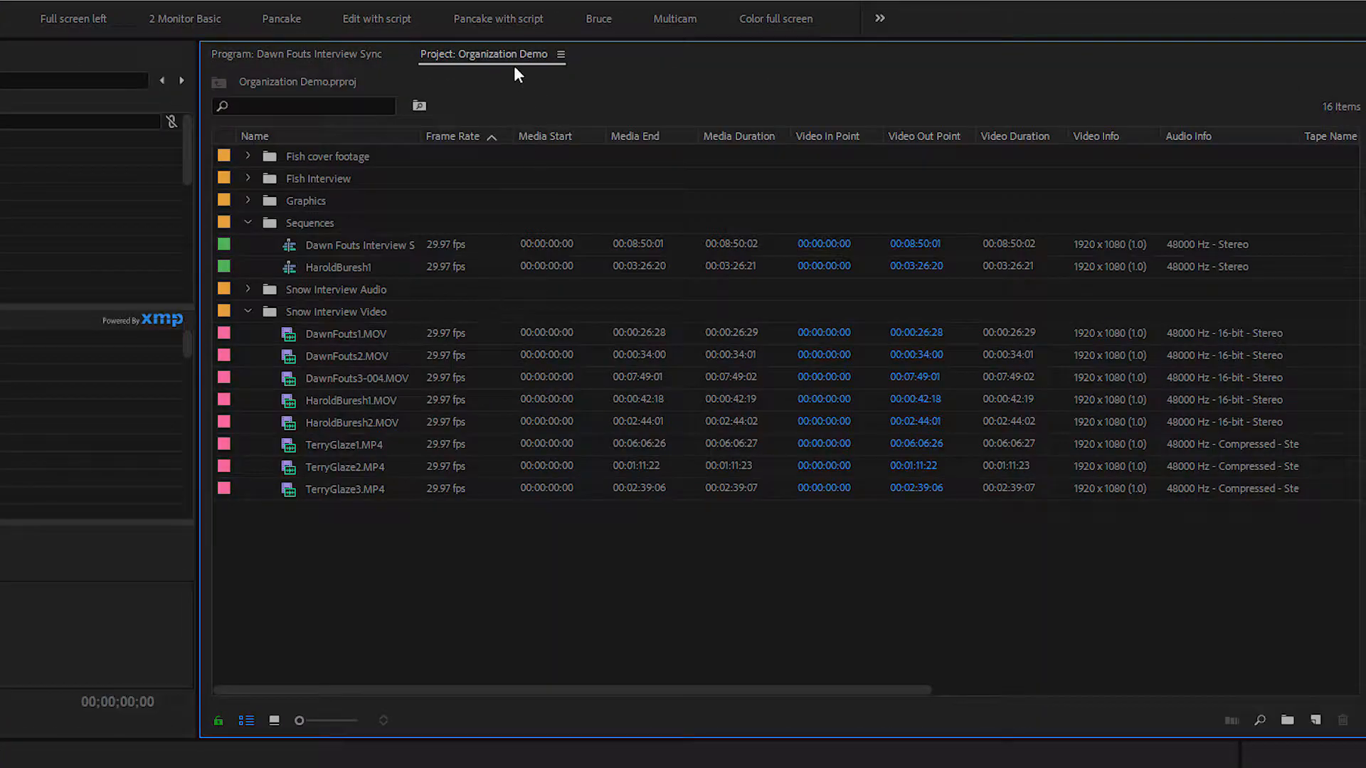
left_click_drag(507, 52, 0, 260)
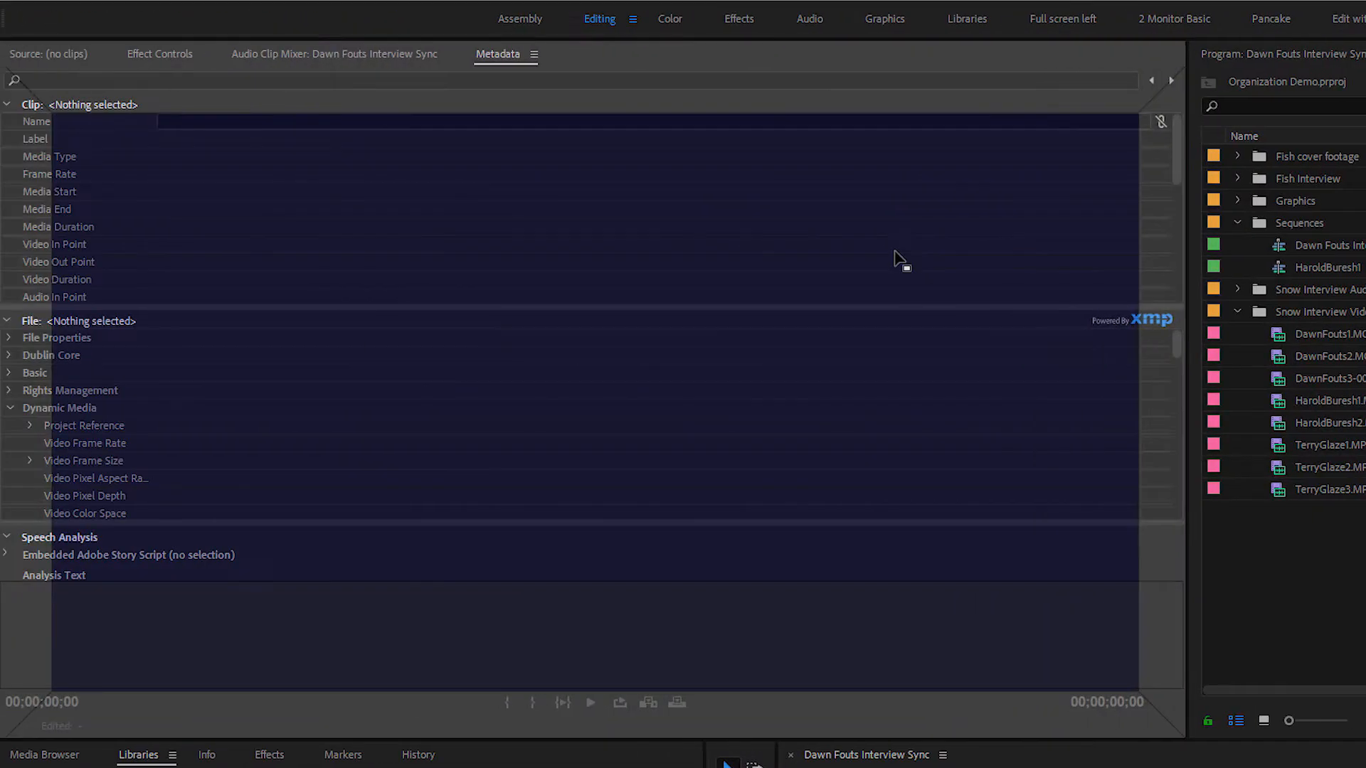
left_click_drag(895, 260, 898, 257)
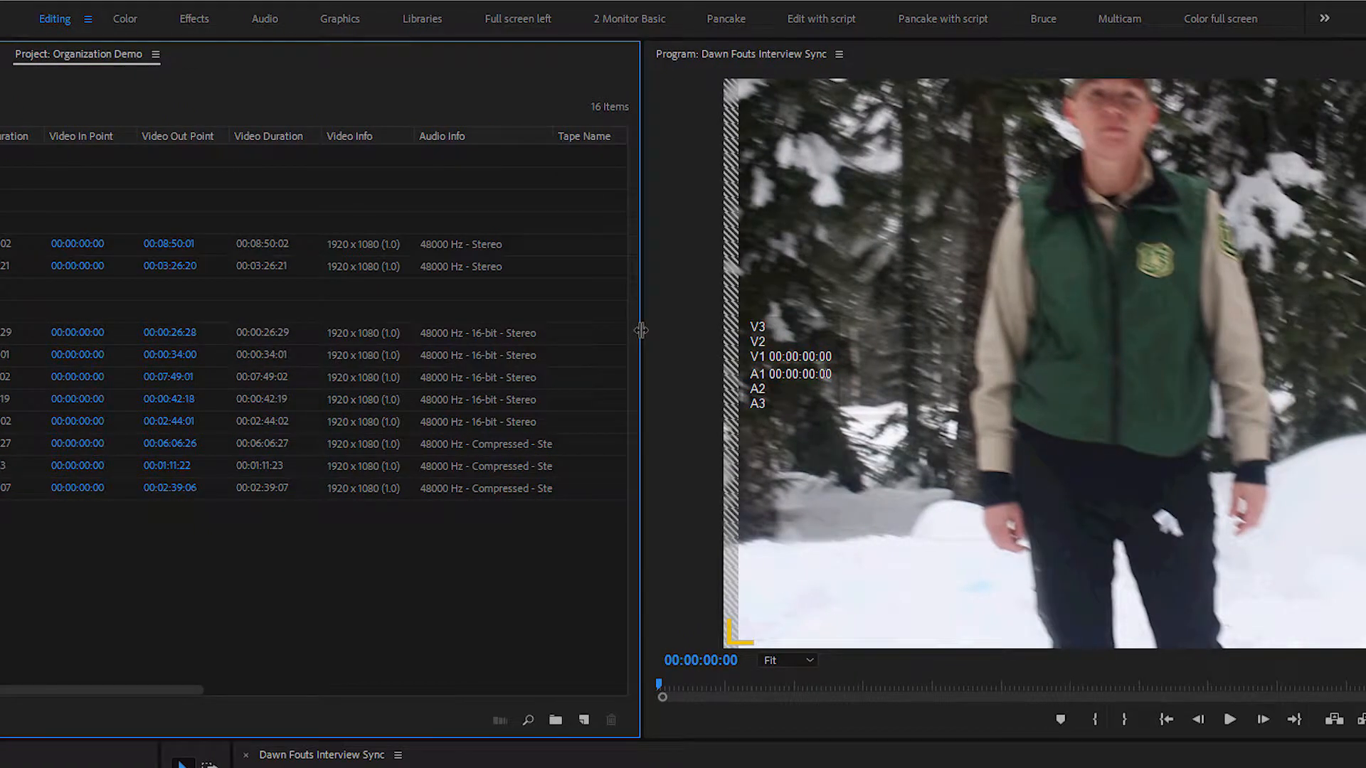
Step: Narrow the Project panel's group slightly by shifting the border it shares with the Program monitor
mouse_move(641, 330)
left_mouse_down()
mouse_move(484, 306)
mouse_move(774, 359)
mouse_move(628, 334)
left_mouse_up()
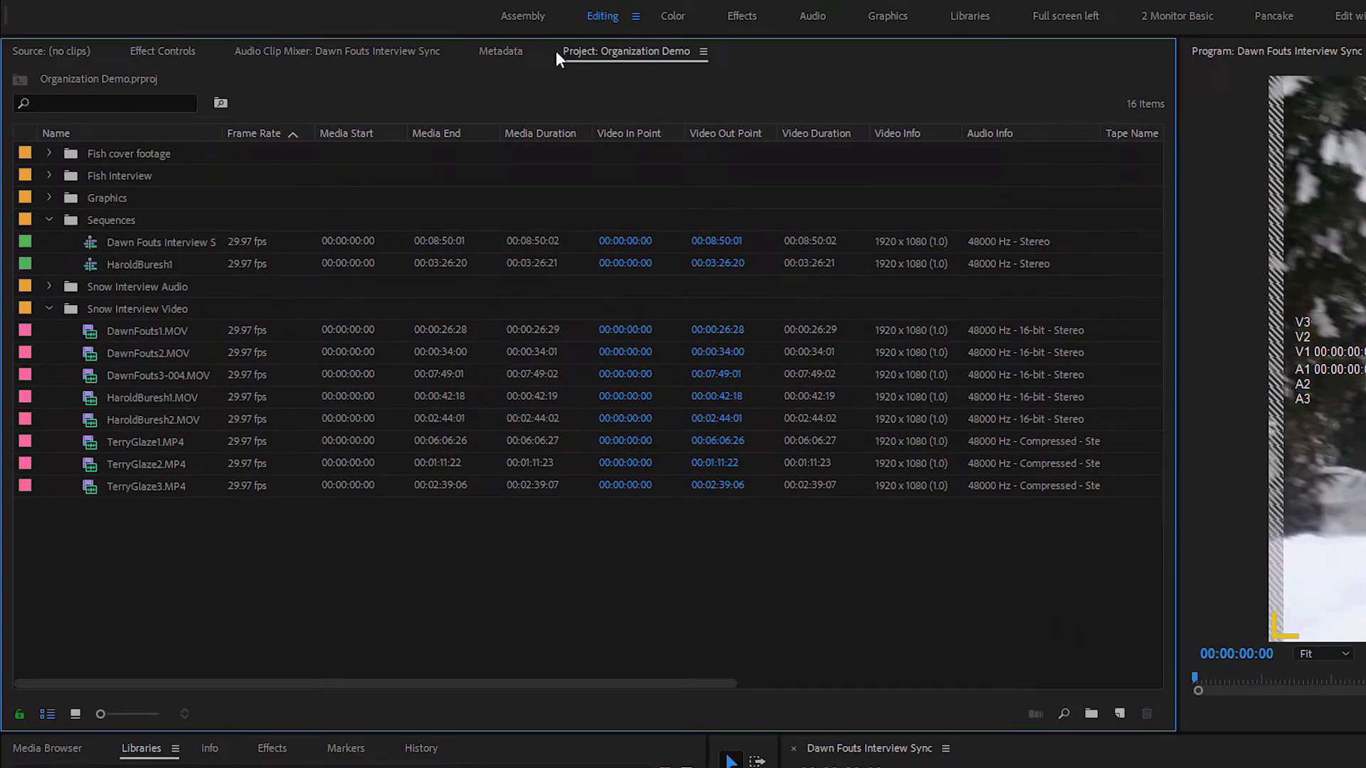
Step: Close the Metadata and Audio Clip Mixer panels in the Project panel's group
left_click(507, 45)
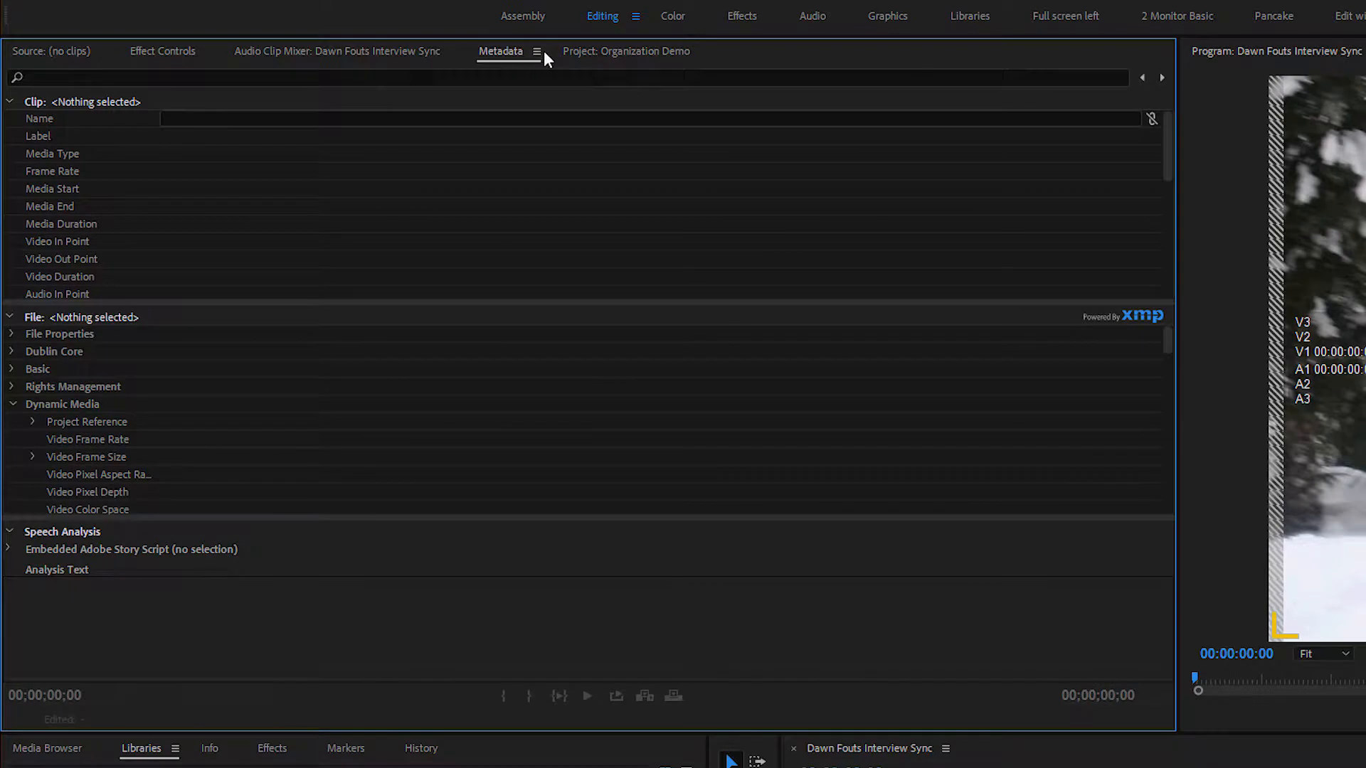
left_click(536, 51)
left_click(607, 54)
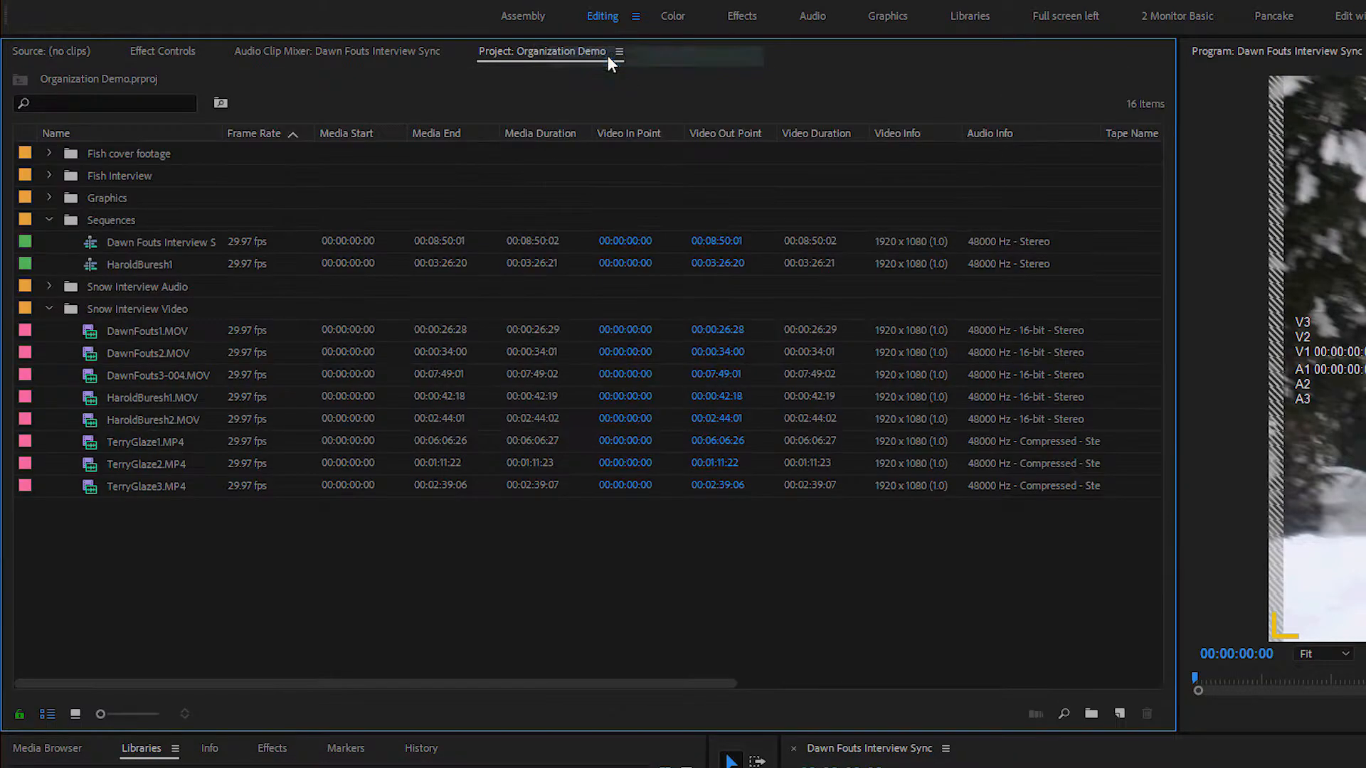
left_click(367, 50)
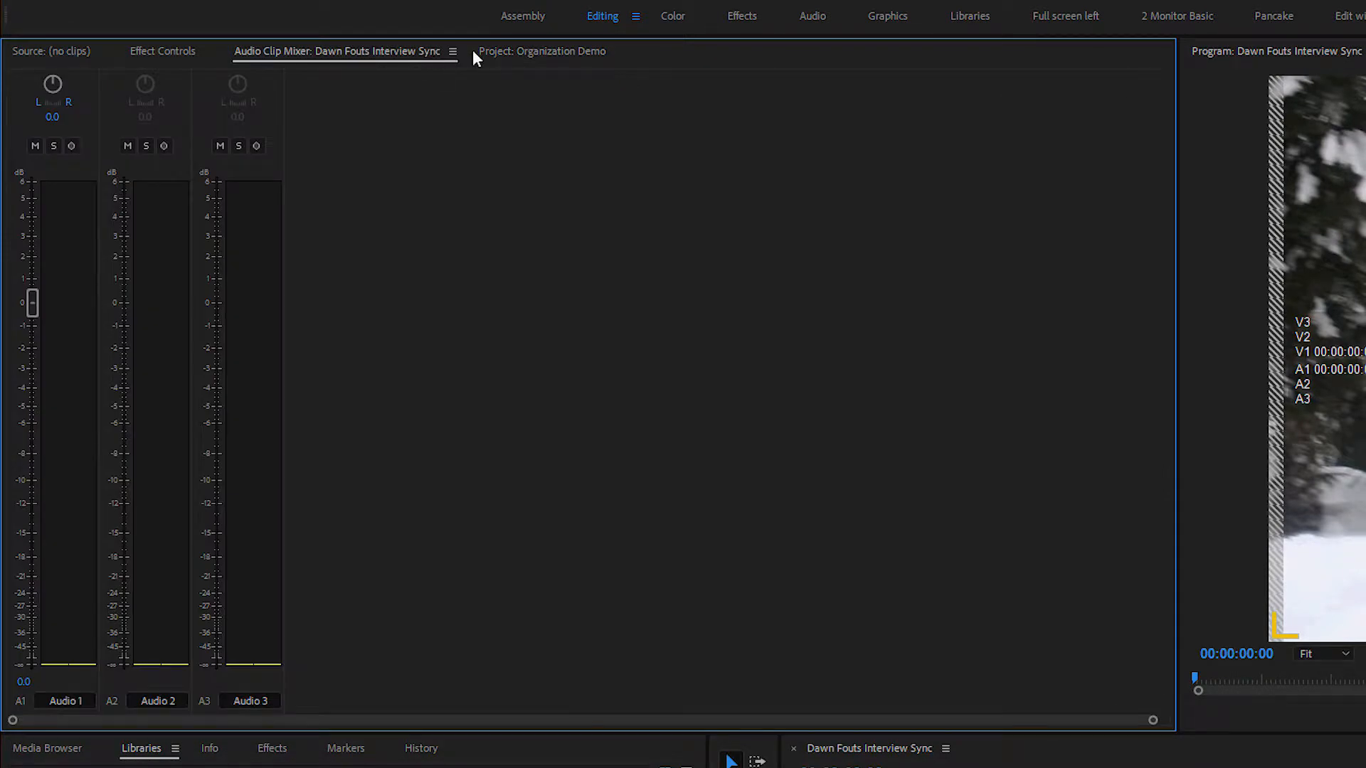
left_click(452, 52)
left_click(509, 54)
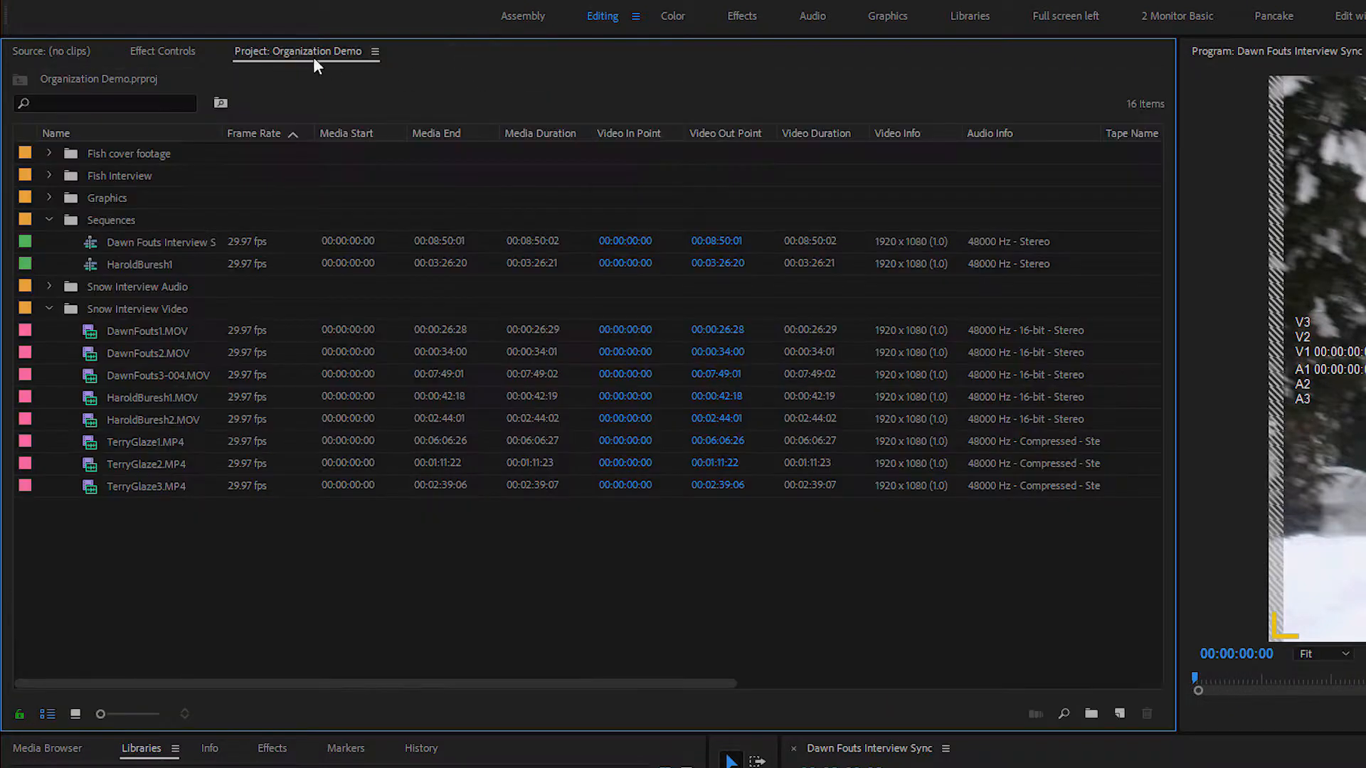
Step: Close the empty Source monitor panel in the same group
left_click(60, 54)
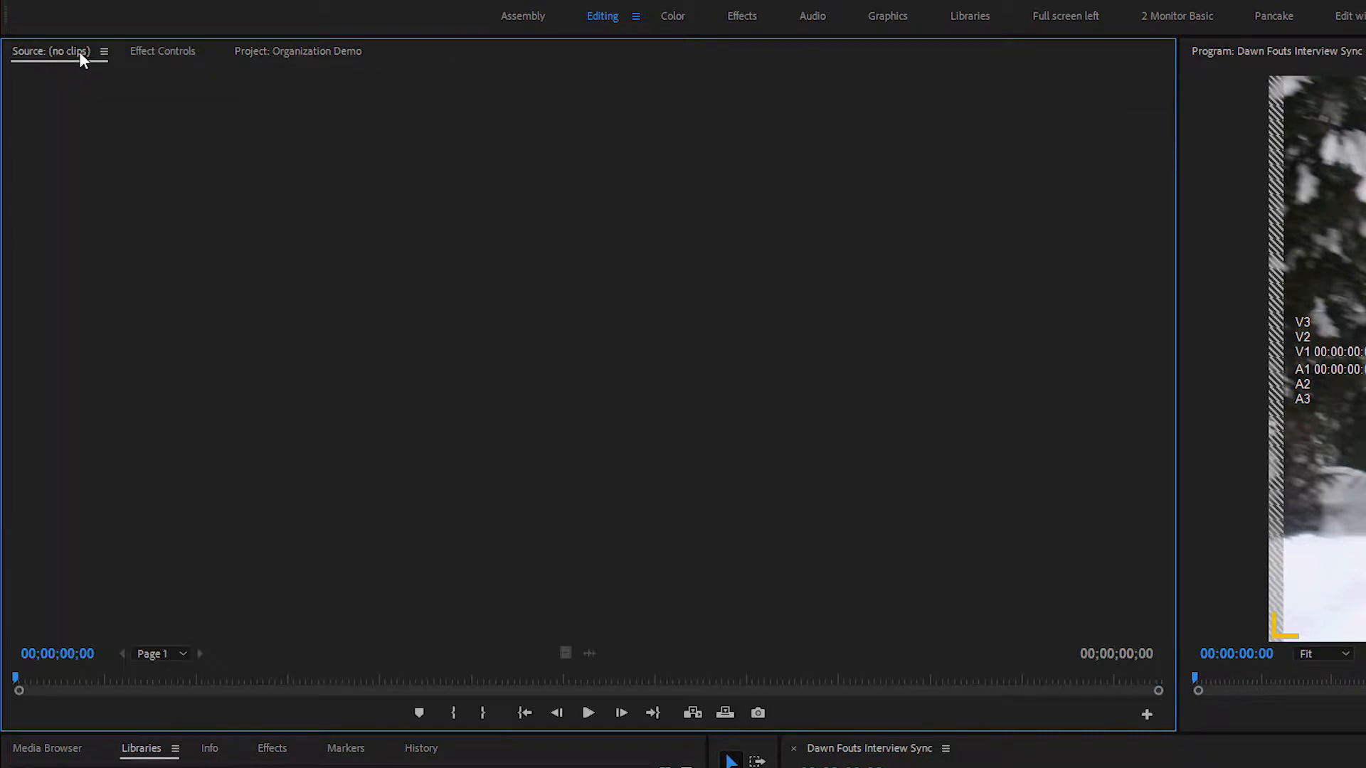
left_click(104, 52)
left_click(189, 54)
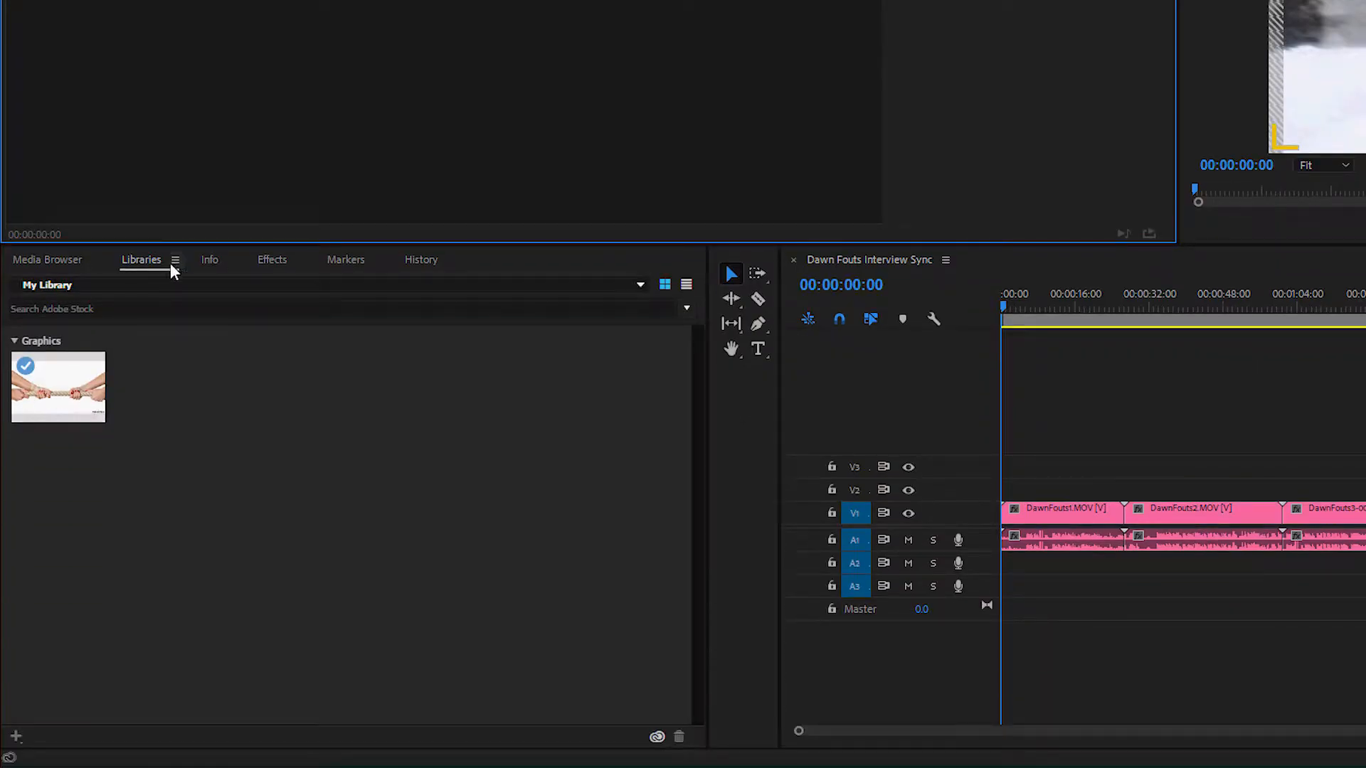
Step: Close the Libraries and Info panels in the Media Browser's group
left_click(174, 261)
left_click(249, 266)
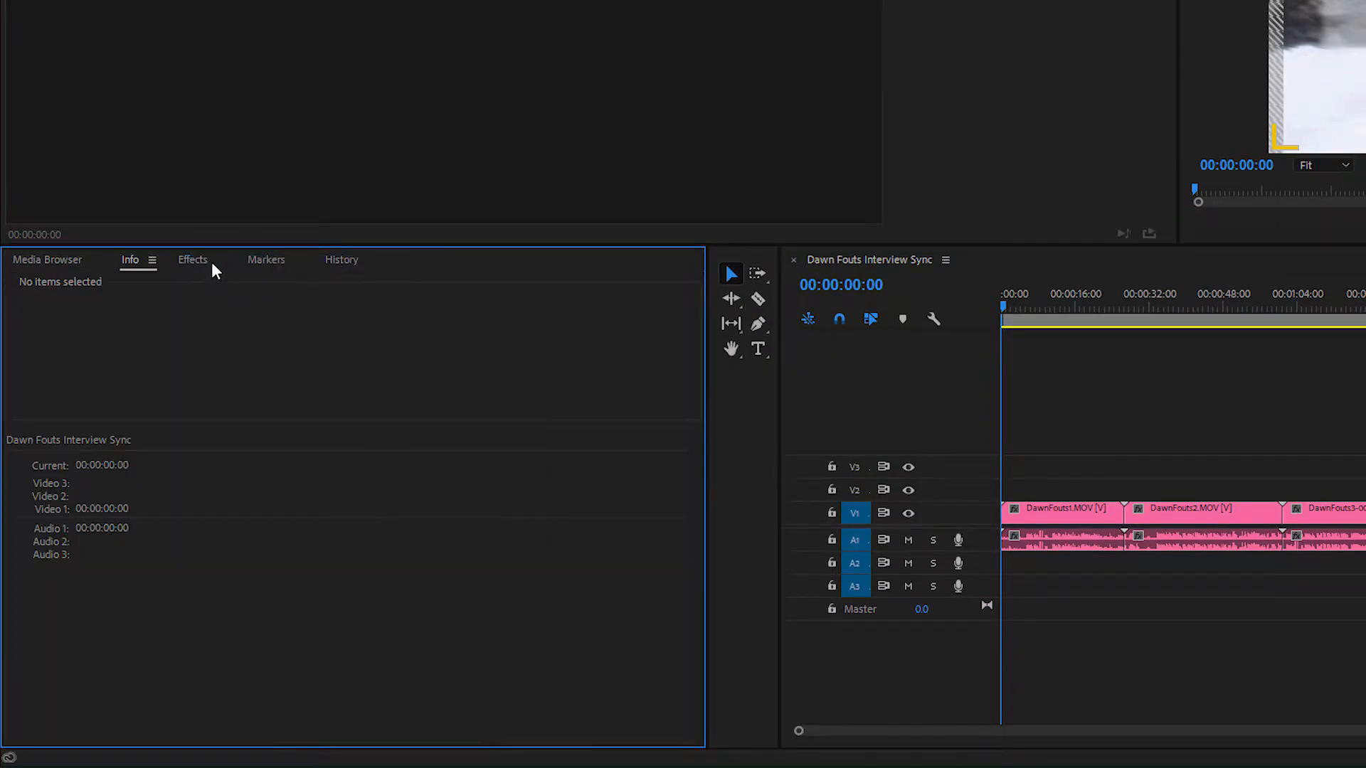
left_click(152, 261)
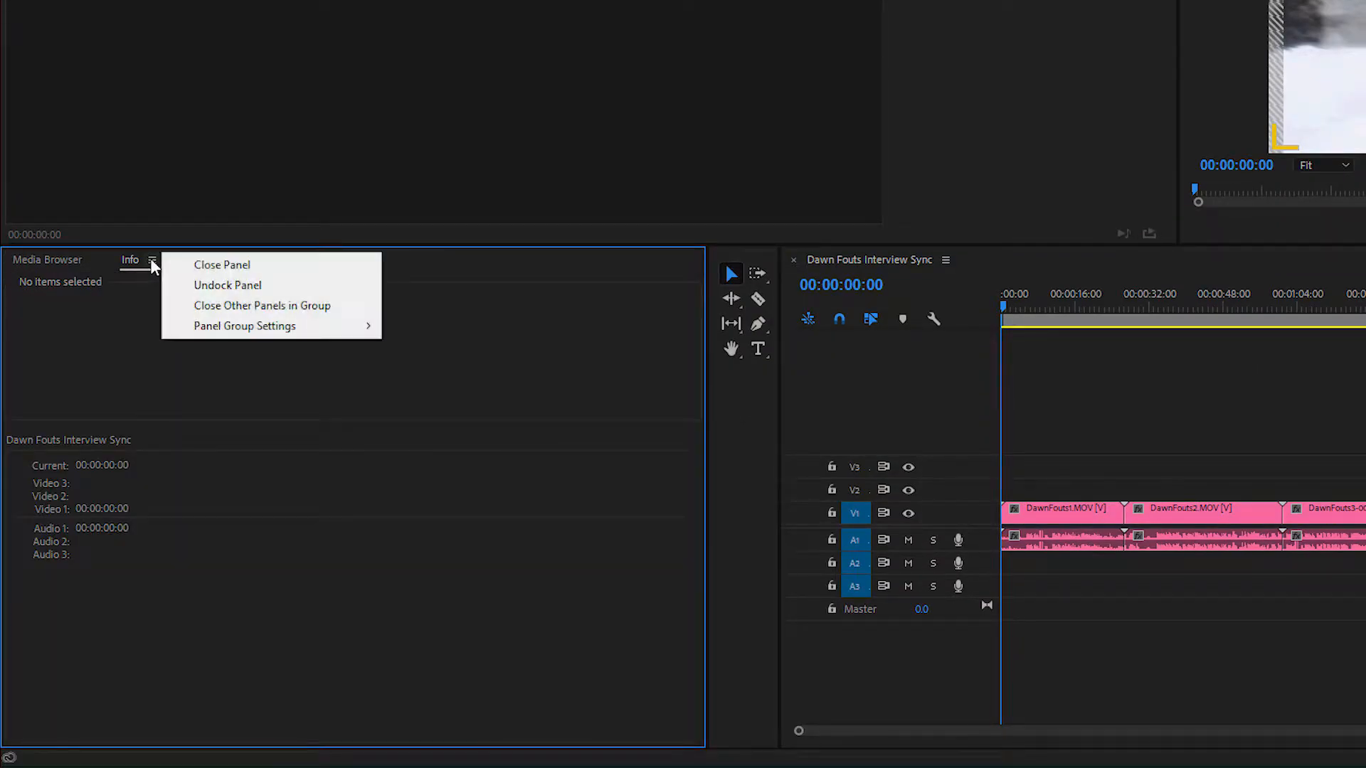
left_click(193, 270)
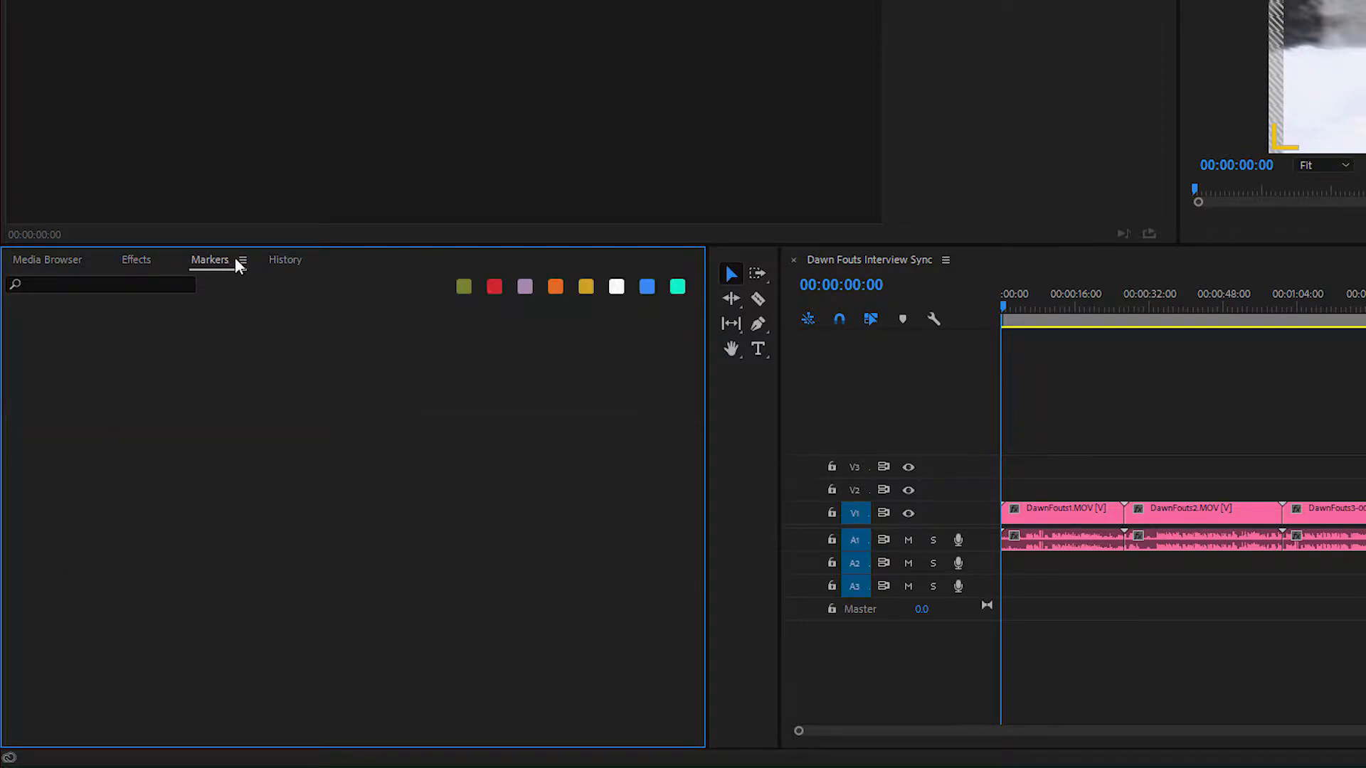
Step: Close the Markers and History panels, and bring the Project panel to the front of its group
left_click(243, 261)
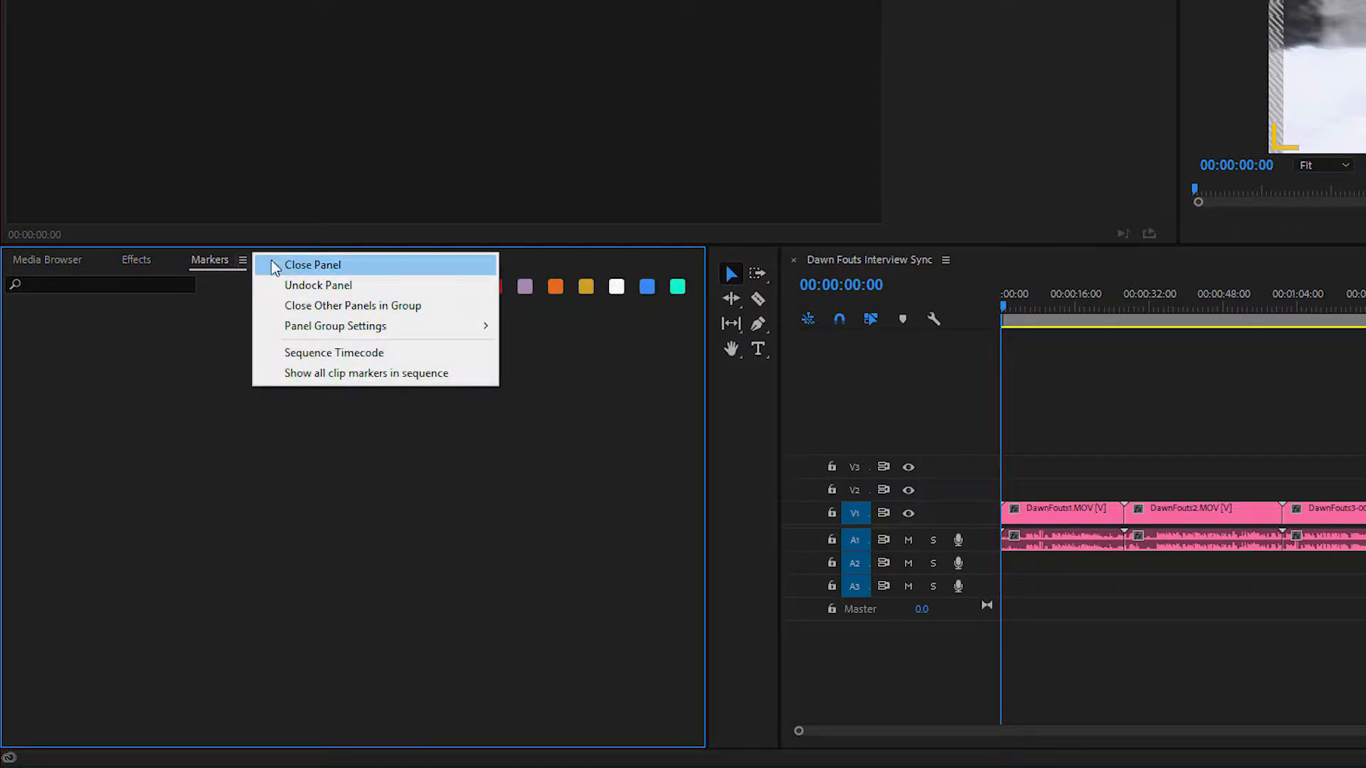
left_click(307, 270)
left_click(239, 261)
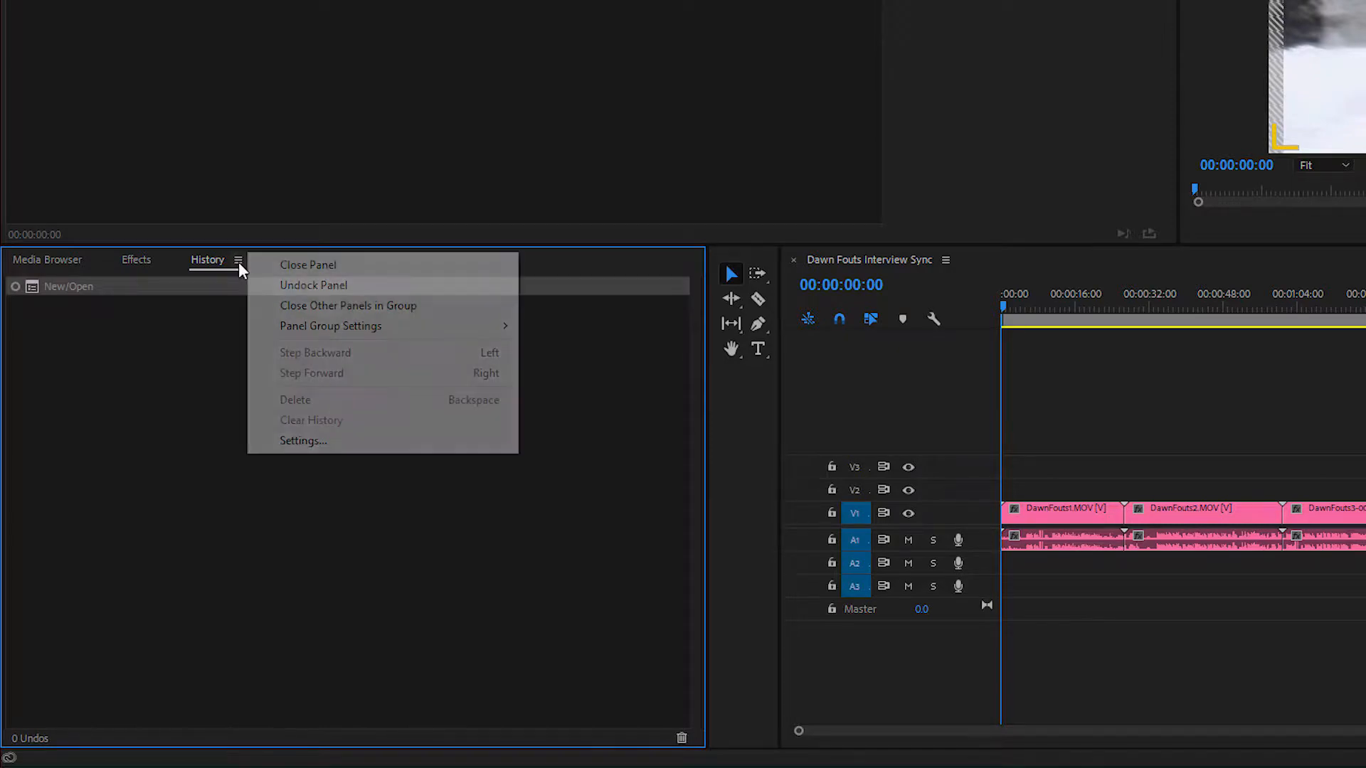
left_click(284, 264)
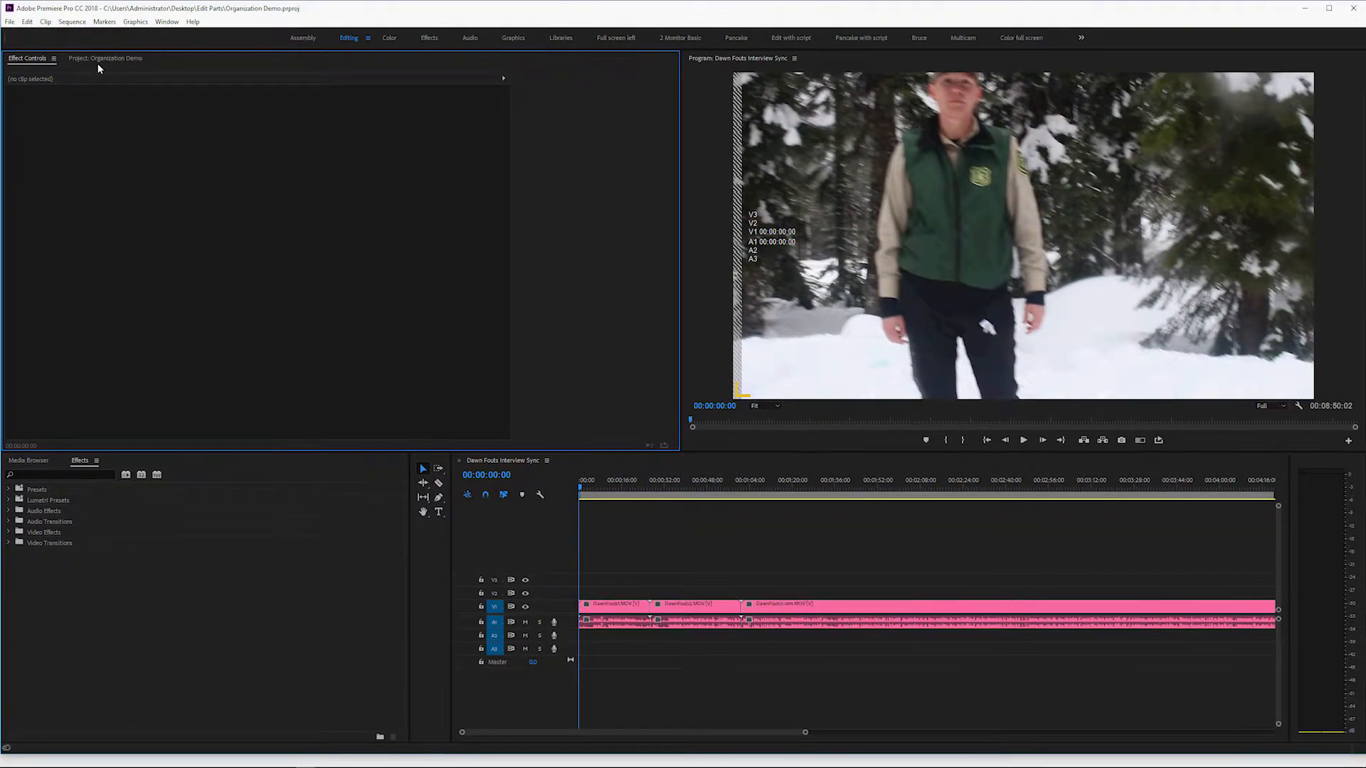
left_click(100, 61)
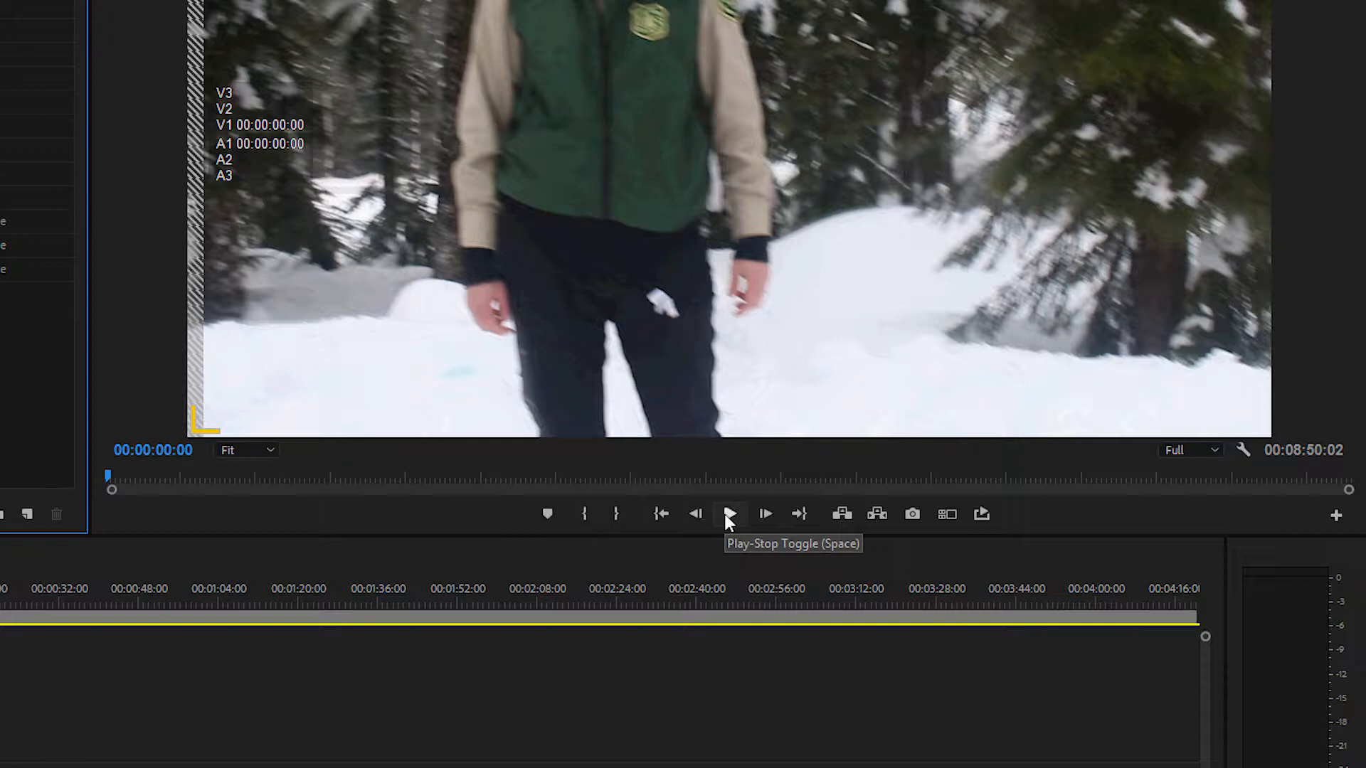
Step: Play the interview sequence briefly in the Program monitor, stop it, and advance frame by frame to 00:00:01:28
left_click(727, 515)
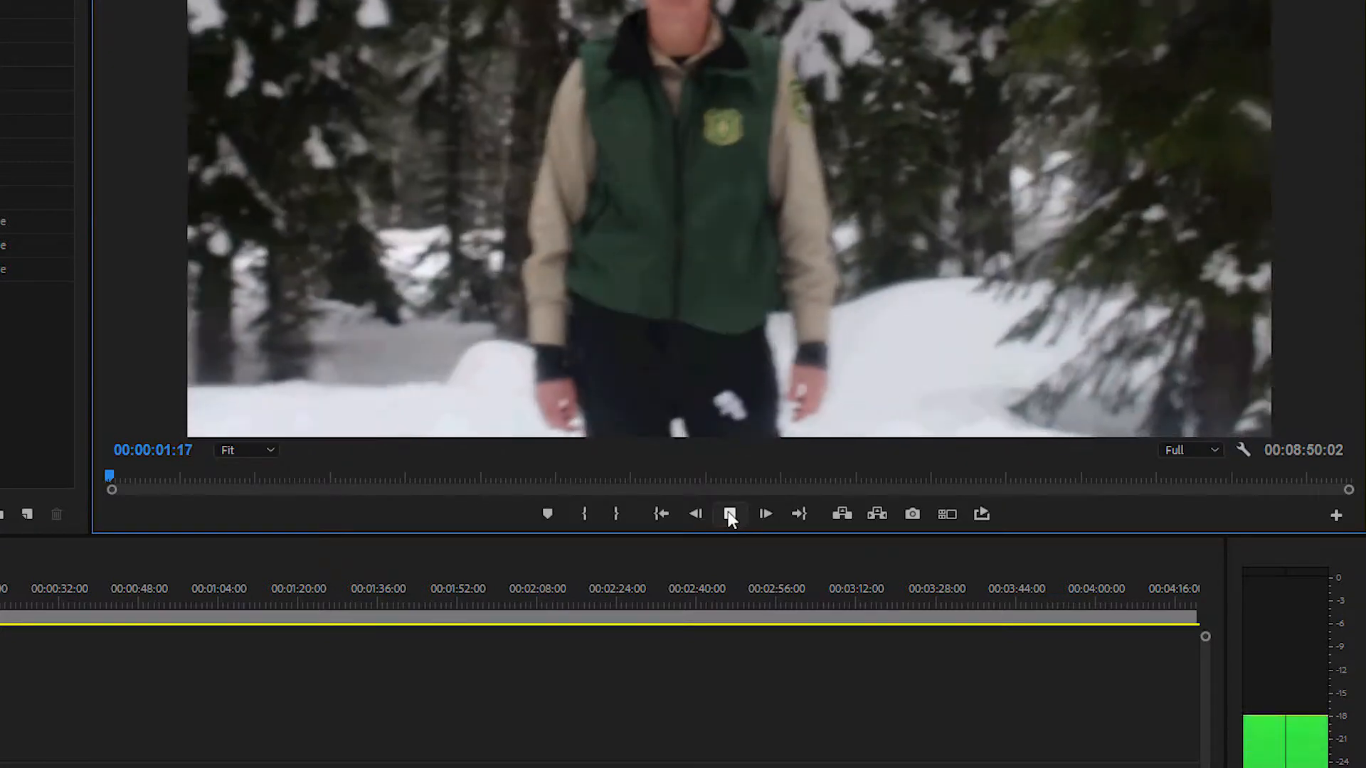
left_click(728, 511)
left_click(767, 512)
left_click(768, 512)
left_click(768, 512)
left_click(768, 512)
left_click(768, 512)
left_click(768, 512)
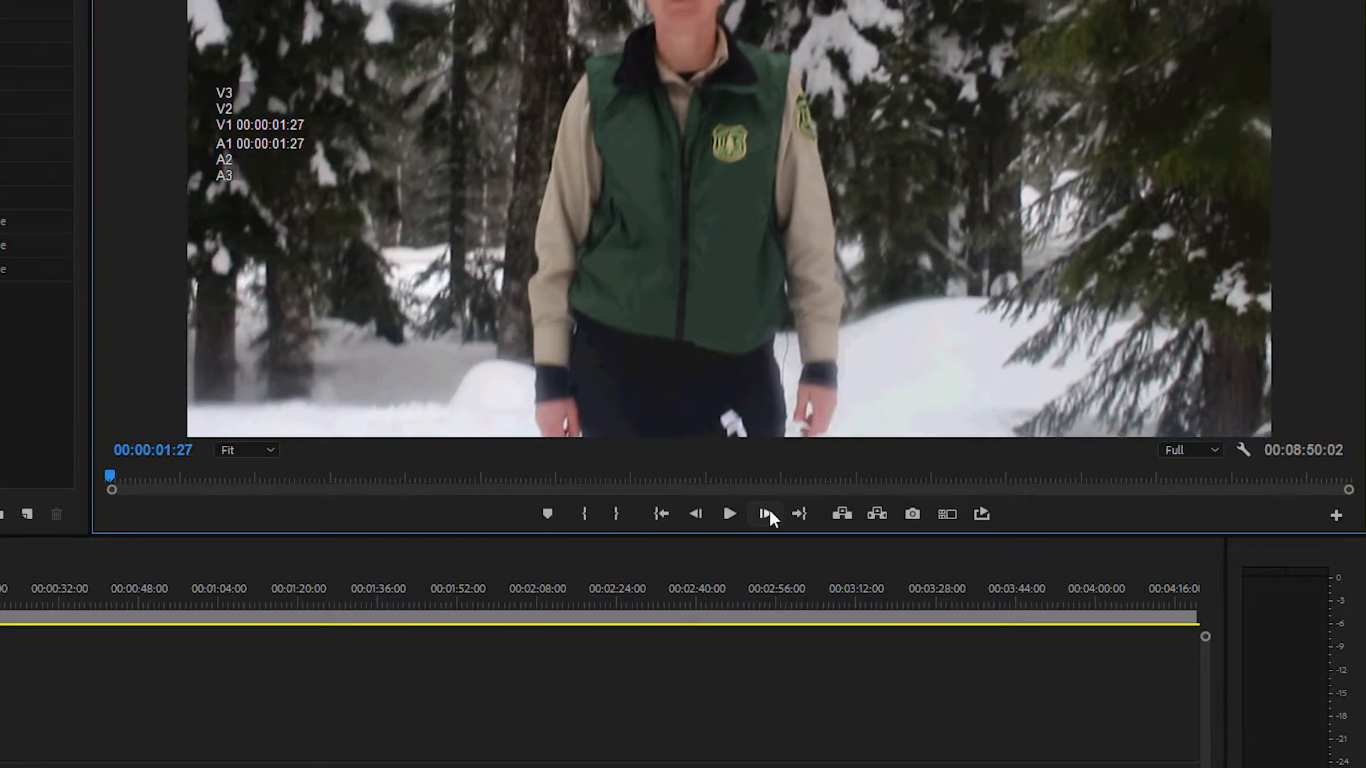
left_click(768, 512)
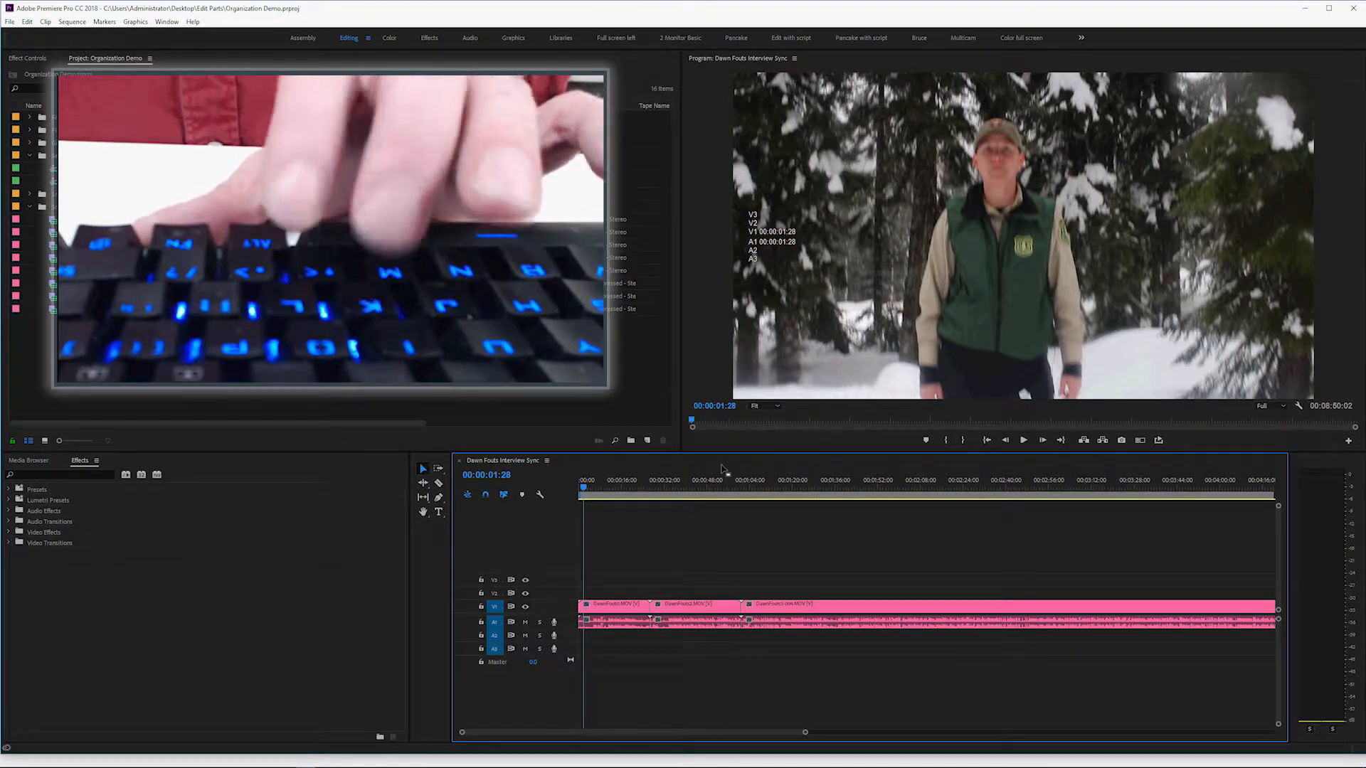
Step: Play the sequence forward to 00:00:04:19, stop, and play it briefly in reverse
key("space")
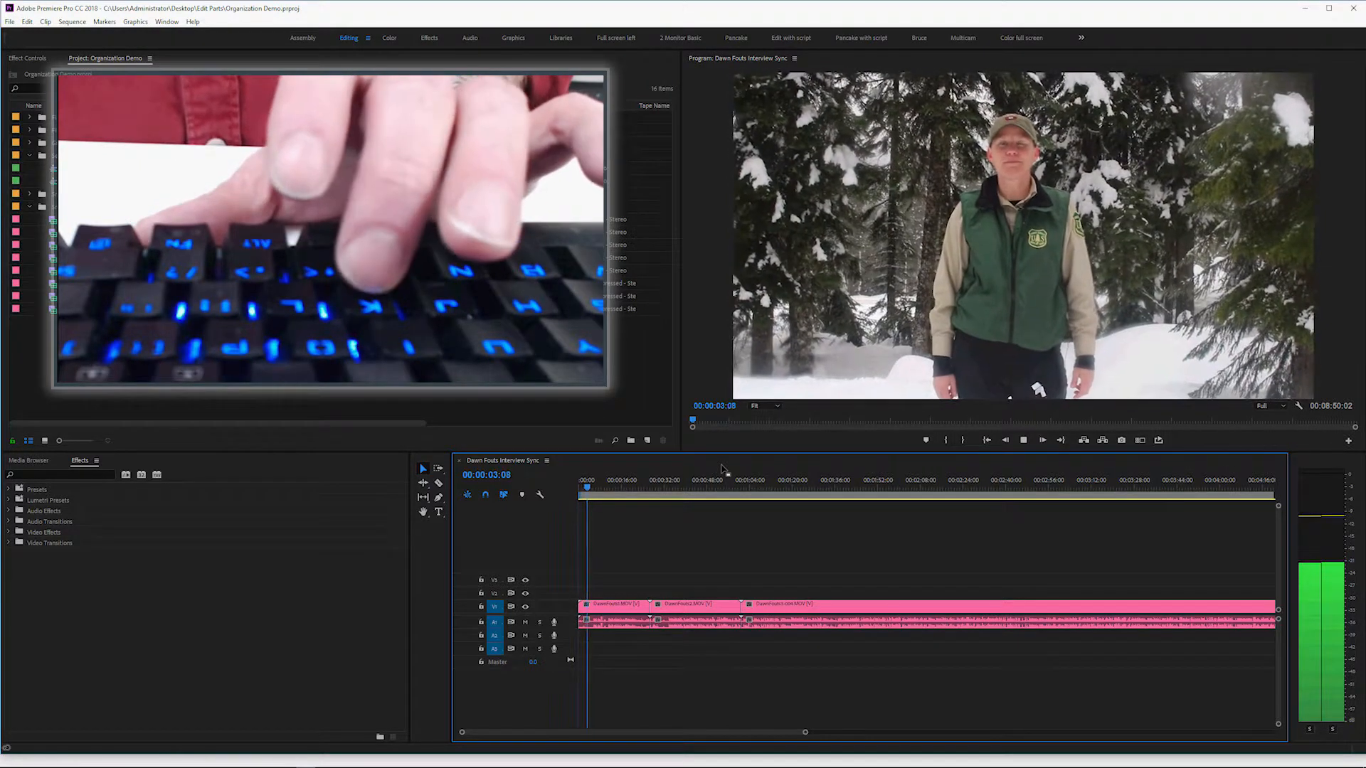
key("space")
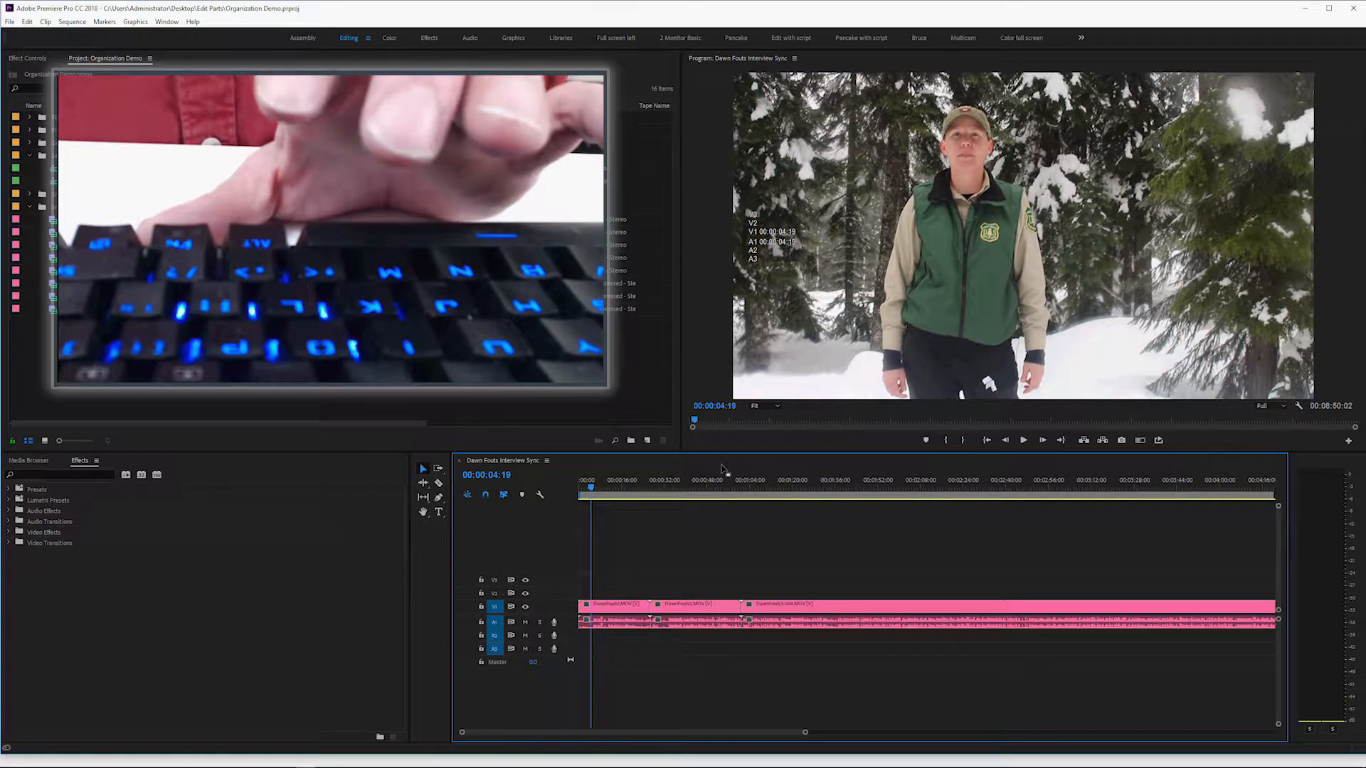
key("j")
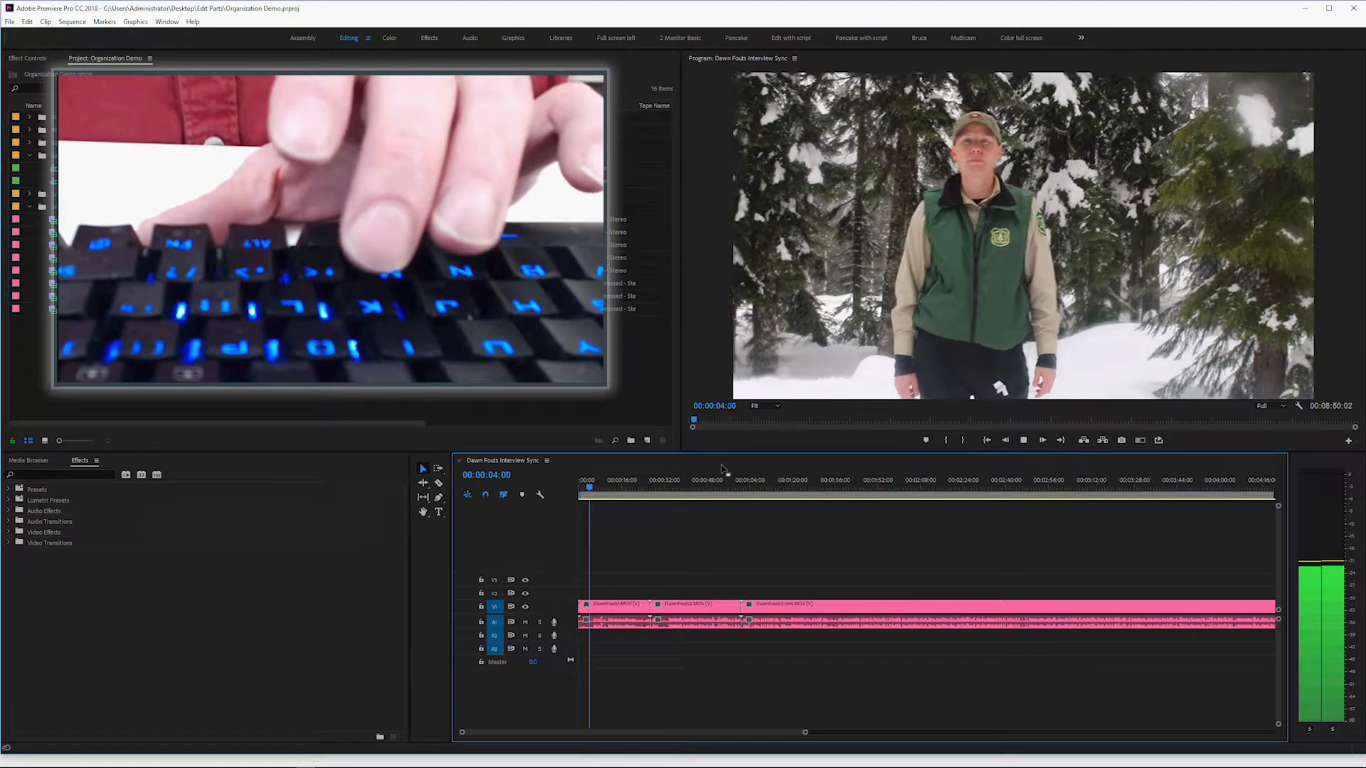
key("k")
Step: Move the timeline playhead to 00:01:38:03 and play the interview until 00:01:41:29
left_click(842, 485)
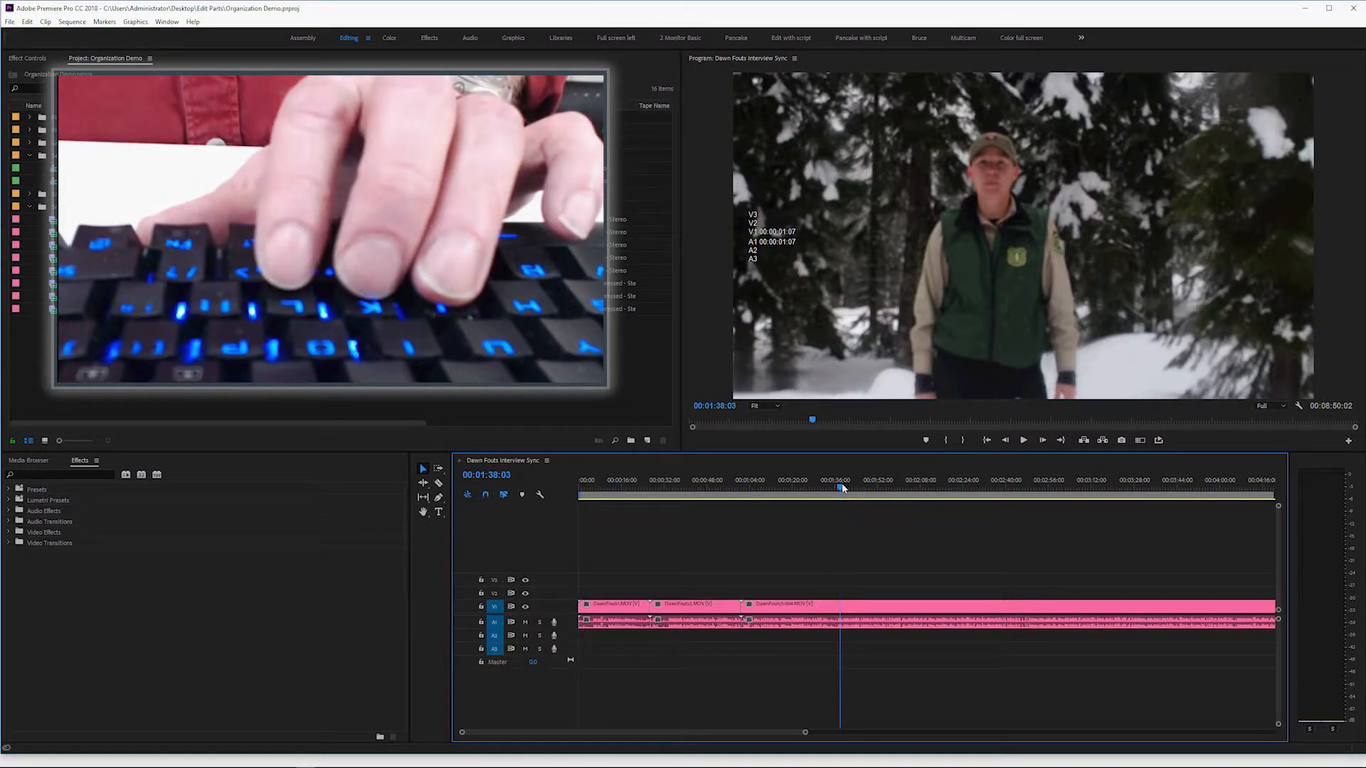
key("space")
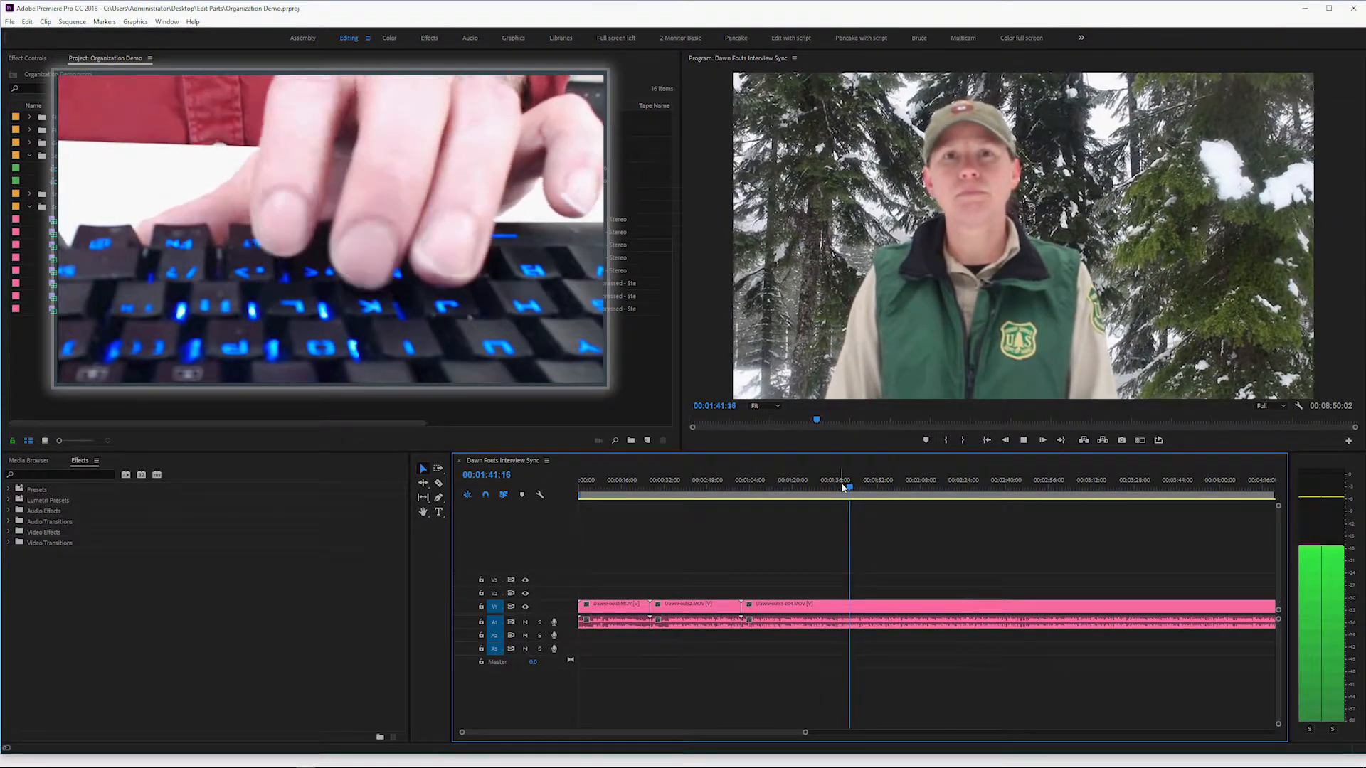
key("space")
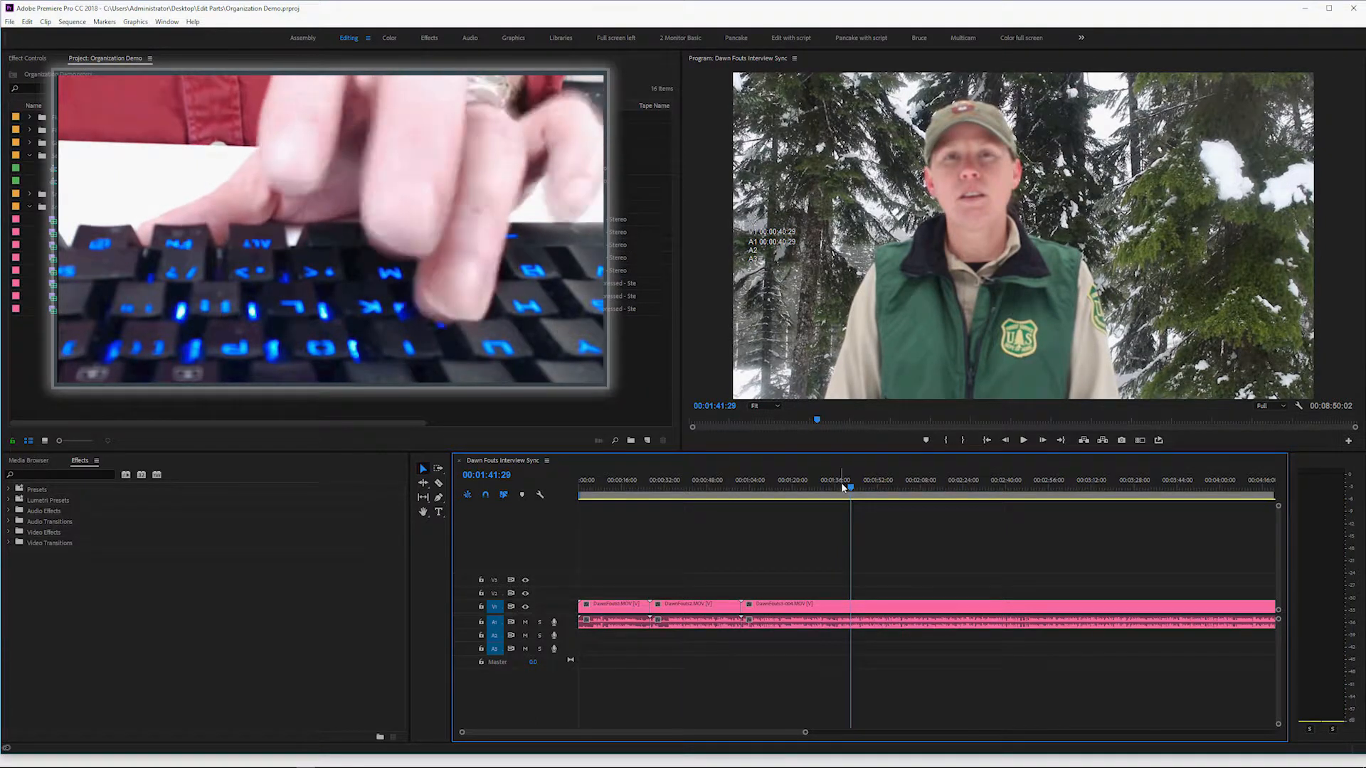
Step: Return the playhead to about 00:01:38 and replay the interview past 00:01:54, pausing and resuming along the way
left_click(841, 482)
key("space")
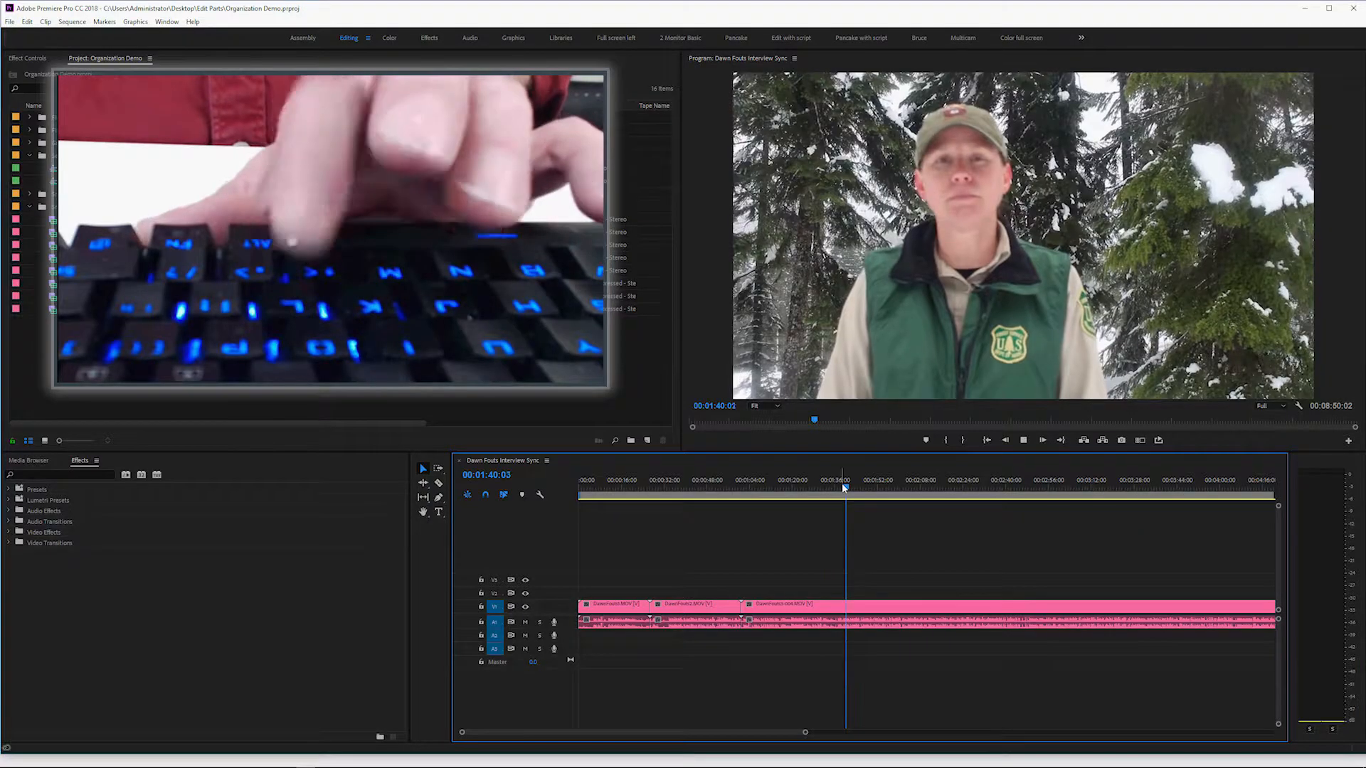
key("space")
key("l")
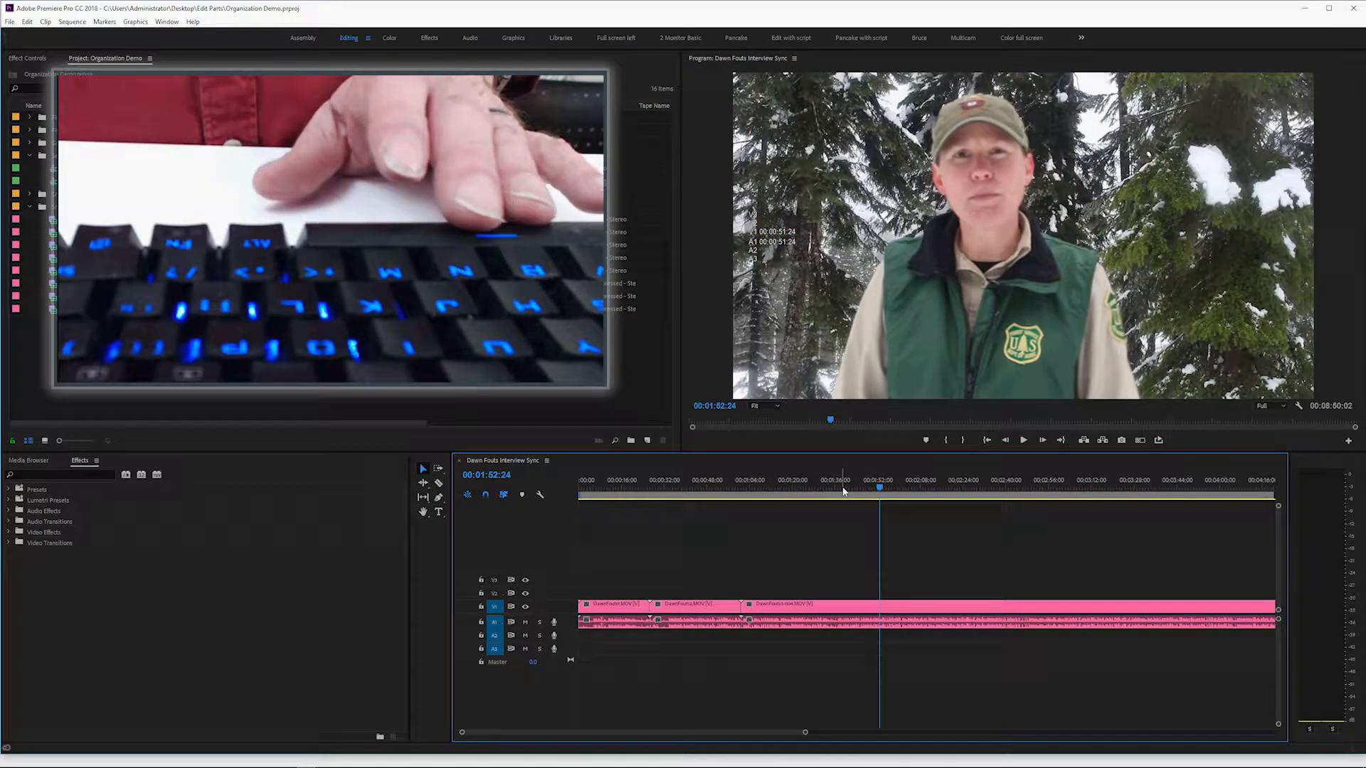
key("space")
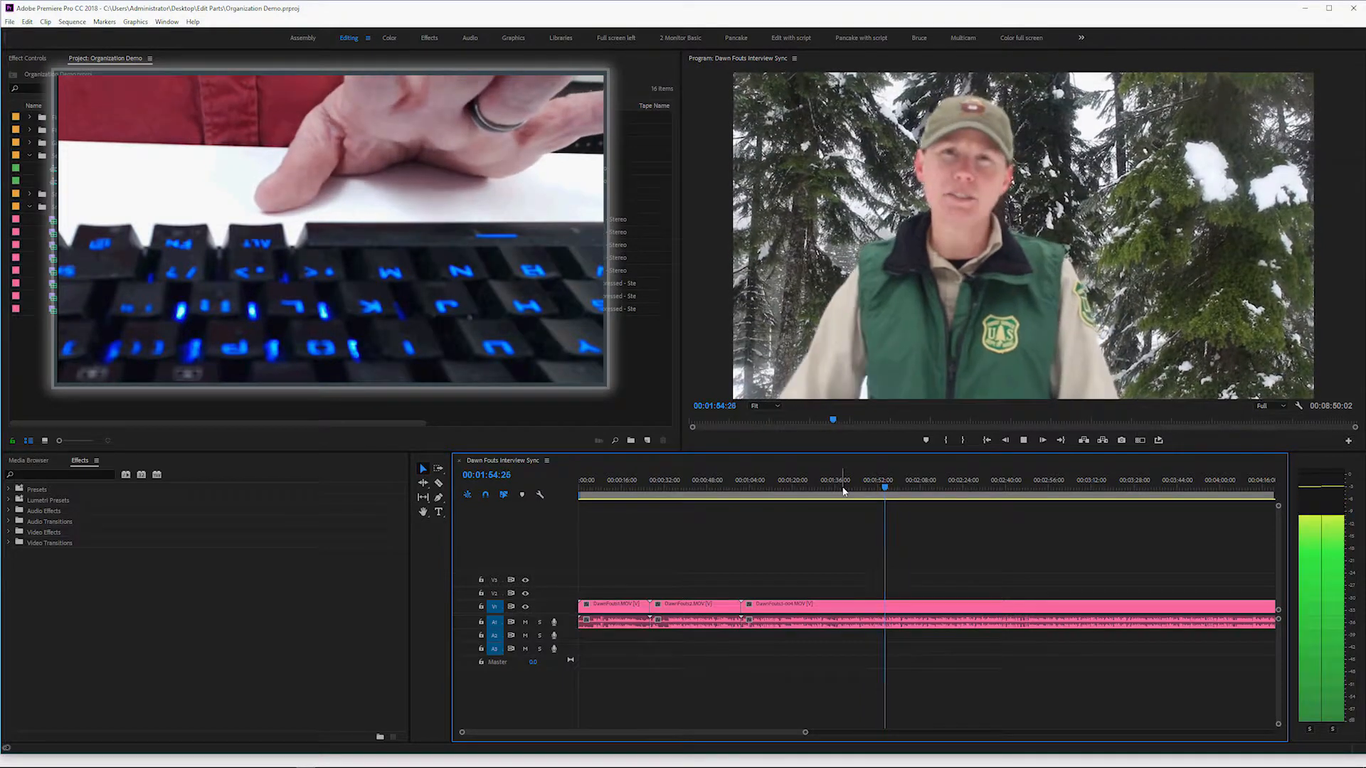
key("space")
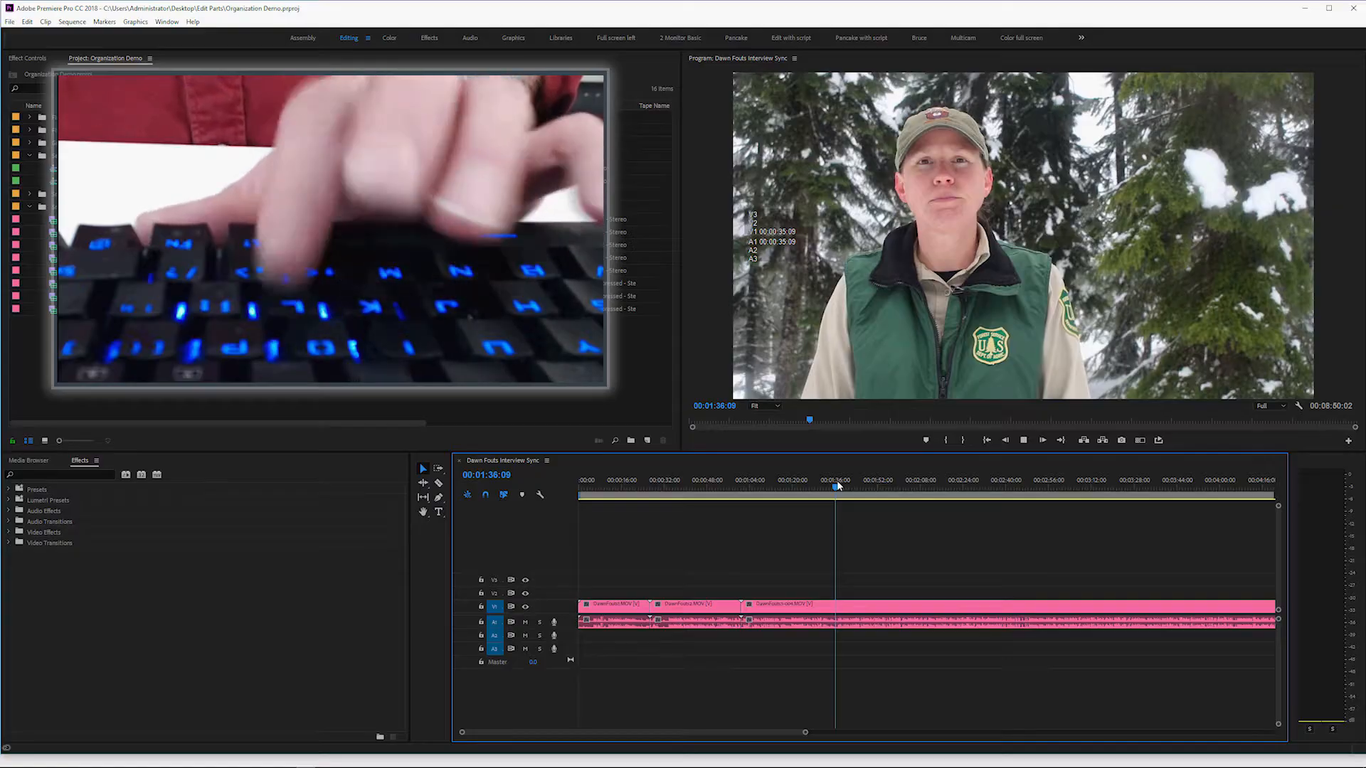
Step: Play the interview from about 00:01:36, stop at 00:01:37:08, and move the playhead back to 00:00:08:24
key("space")
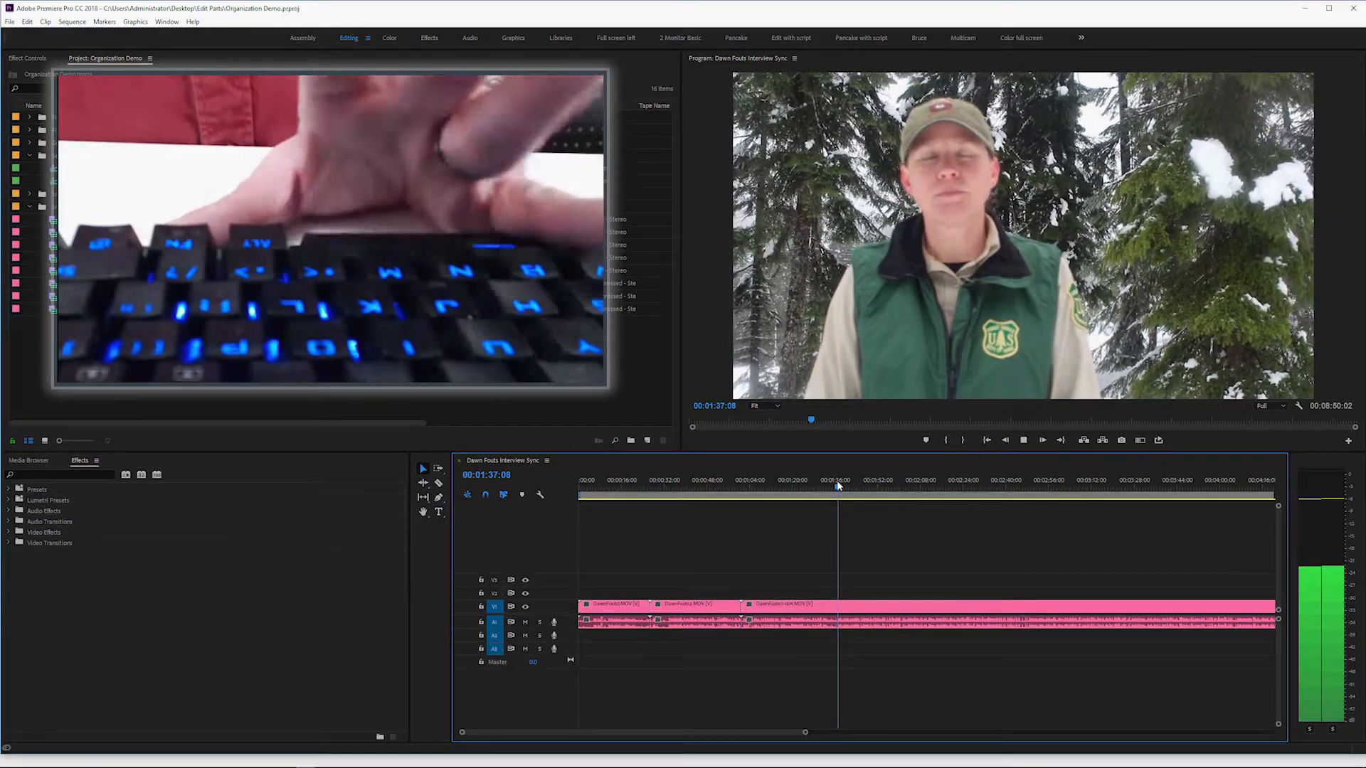
key("space")
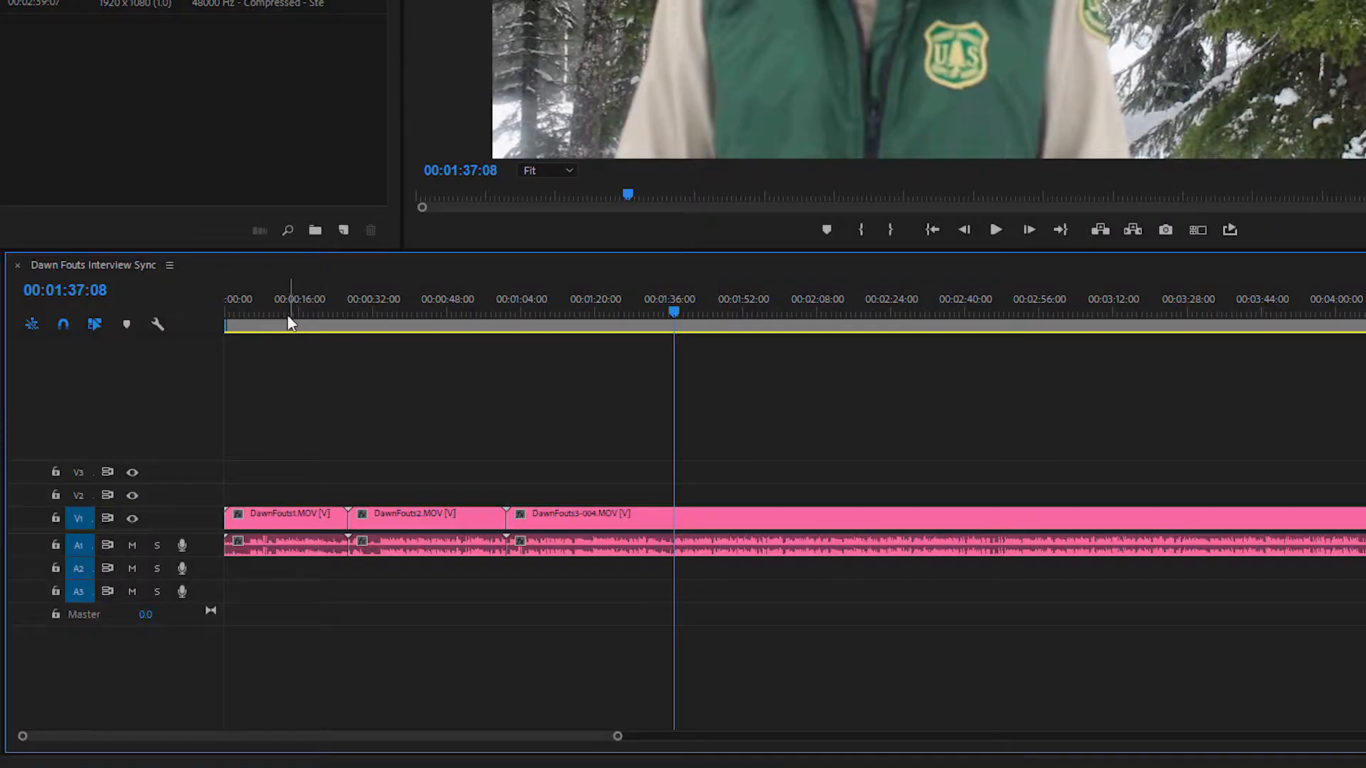
left_click(267, 313)
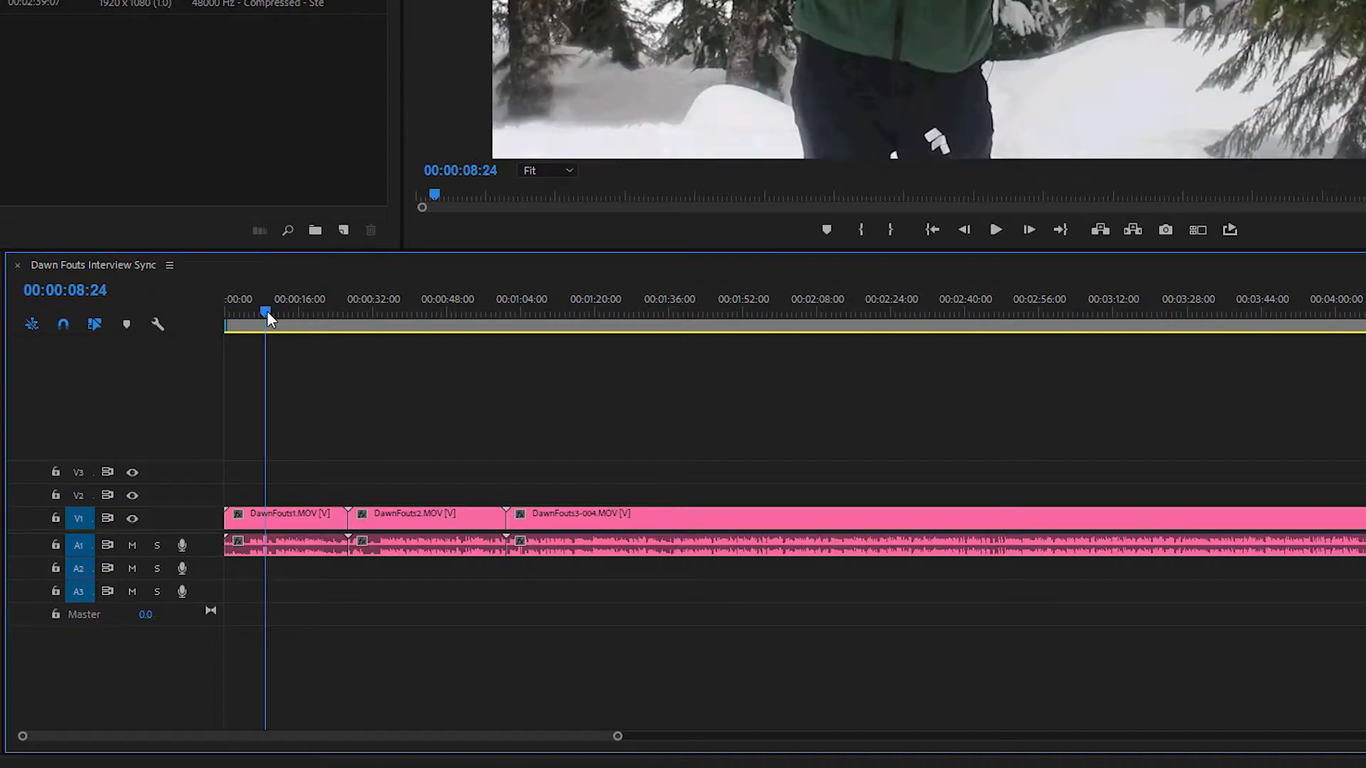
Step: Jump the timeline playhead to successive points at 00:00:42:11, 00:01:28:15, 00:02:01:26 and 00:02:30:13
left_click(421, 313)
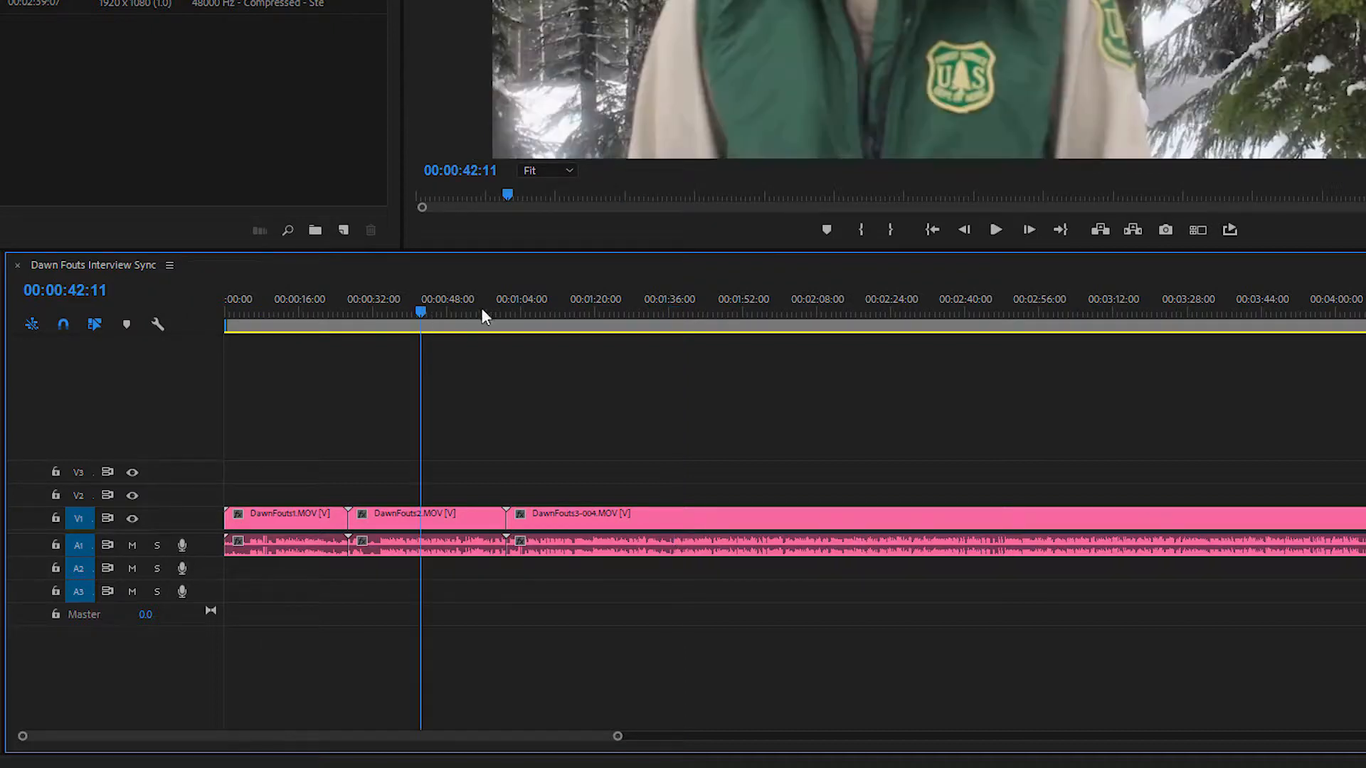
left_click(563, 317)
left_click(638, 313)
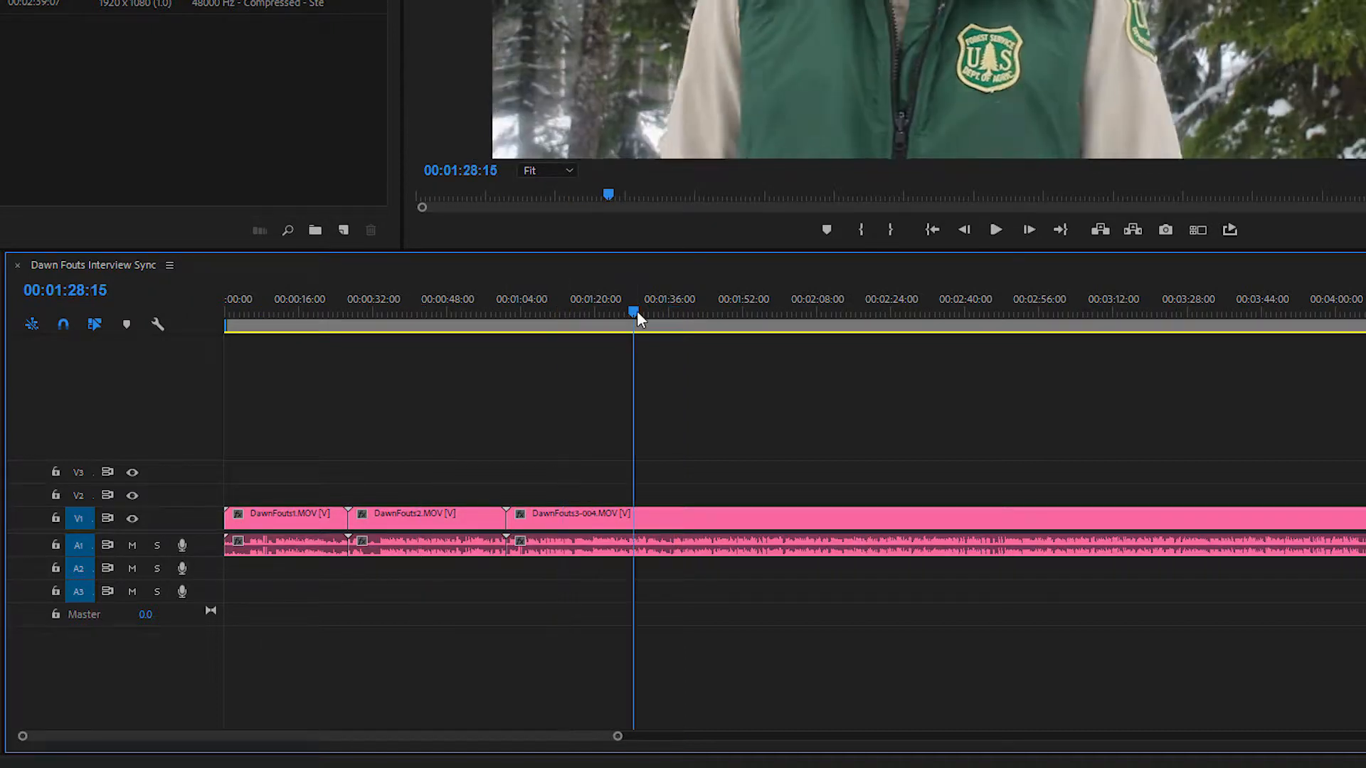
left_click(788, 313)
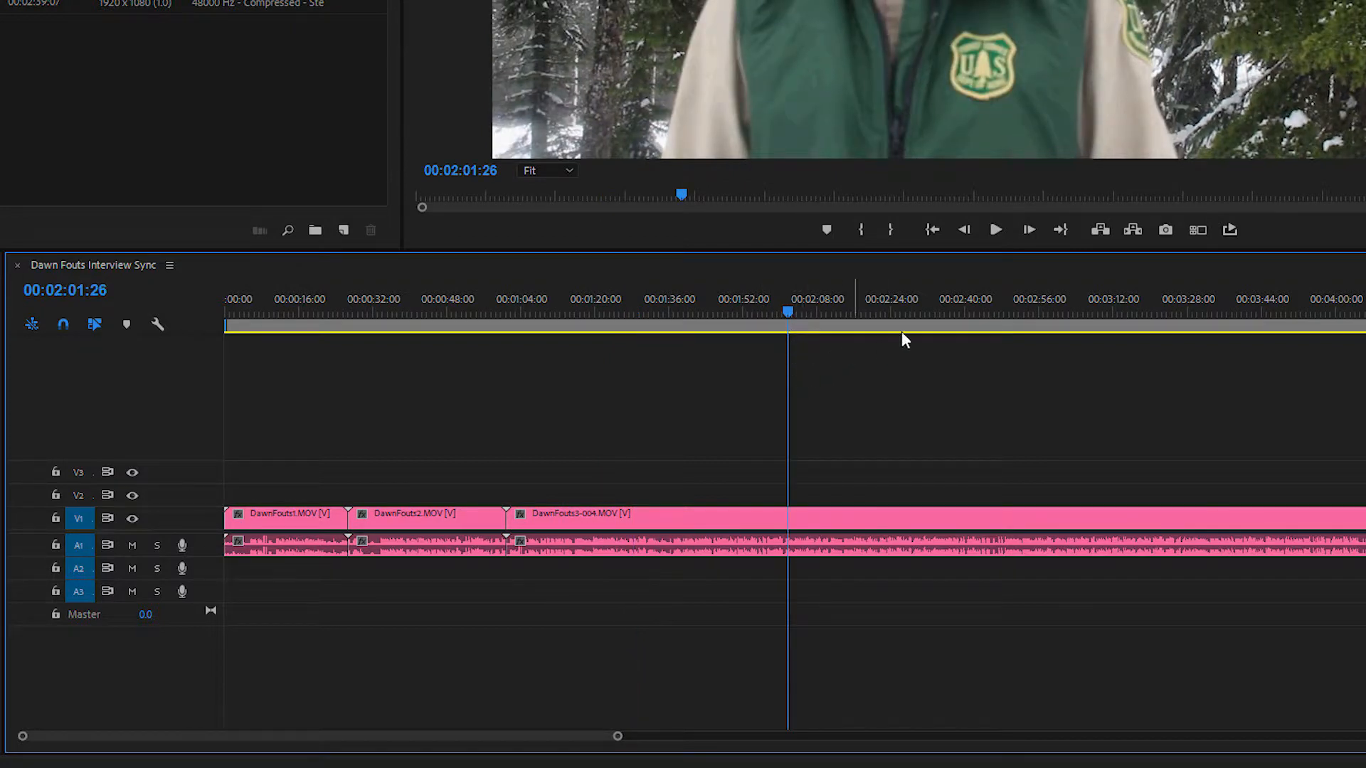
left_click(922, 313)
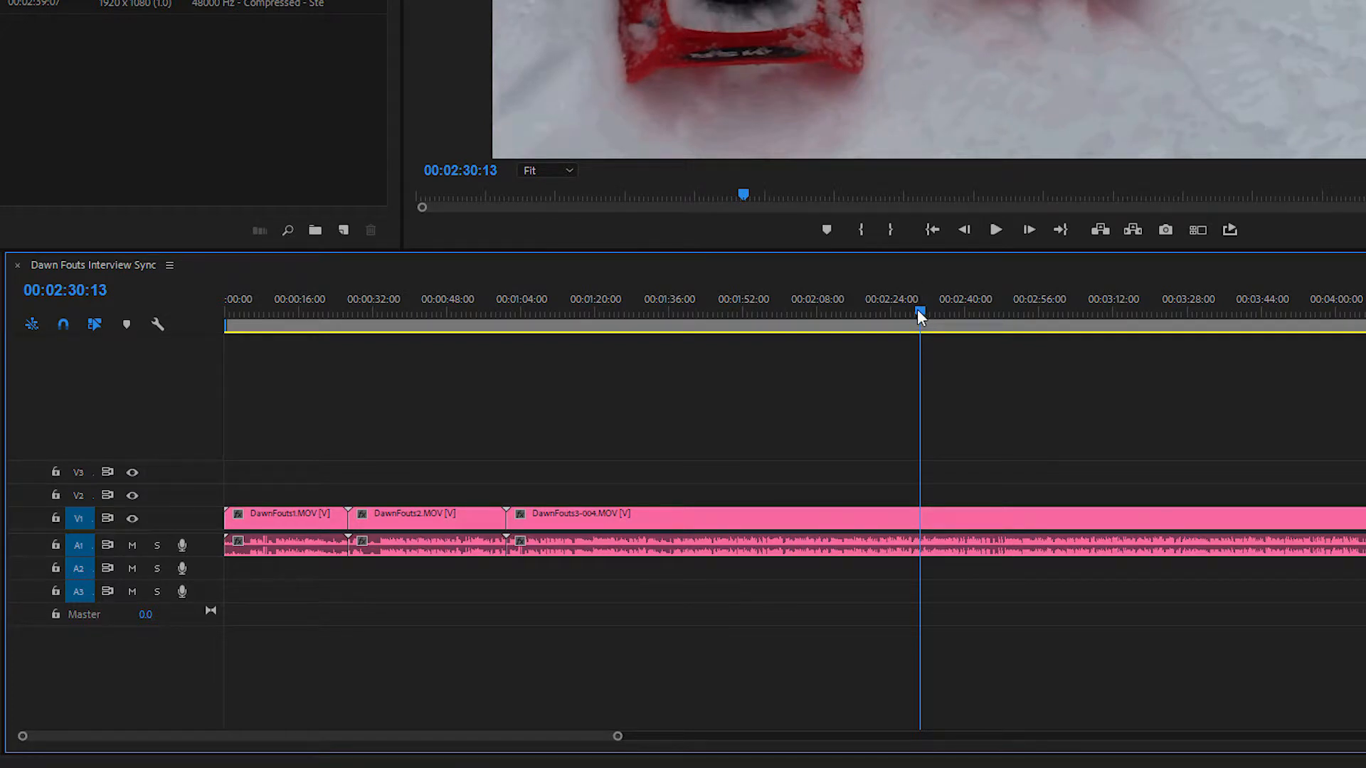
Step: Scrub the playhead back to 00:00:55:04 and forward to 00:02:06:26, and play the interview until 00:02:09:01
left_click_drag(918, 310, 479, 351)
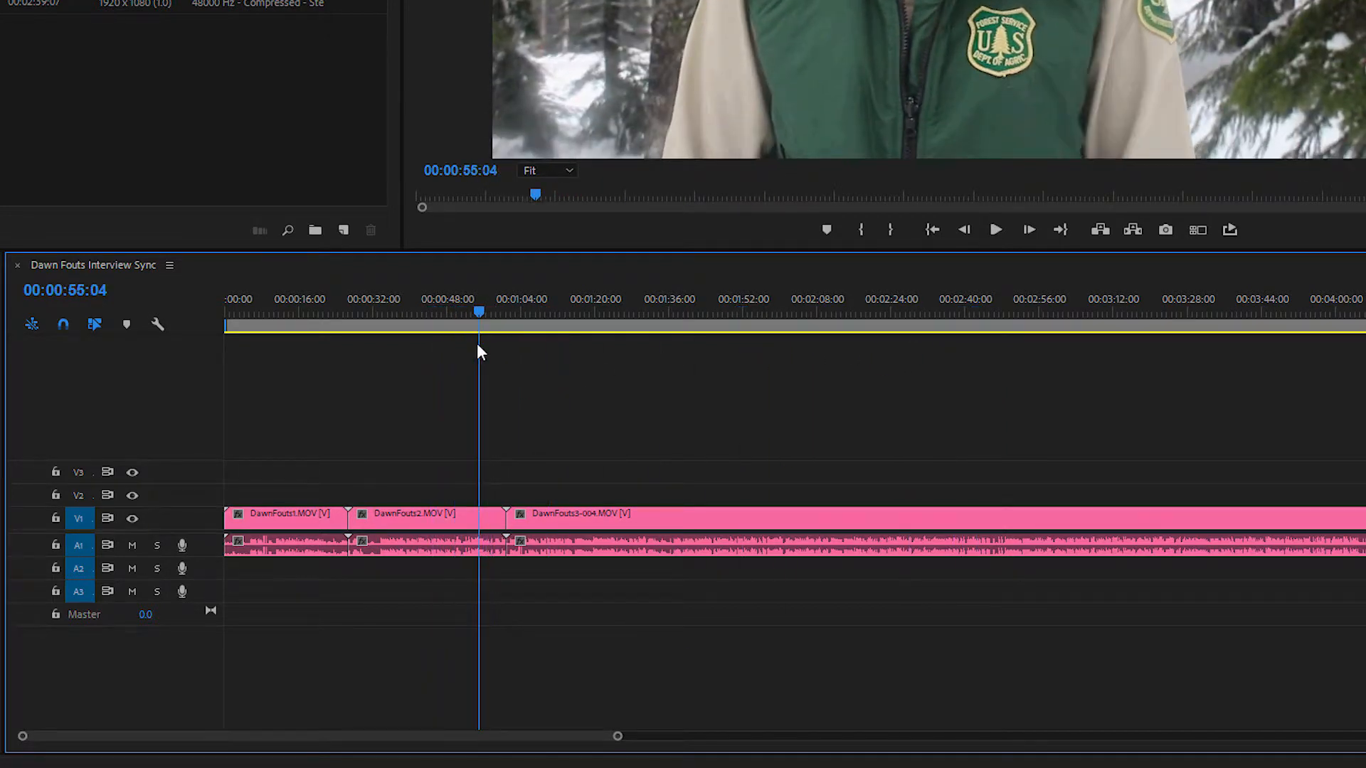
left_click_drag(461, 313, 813, 325)
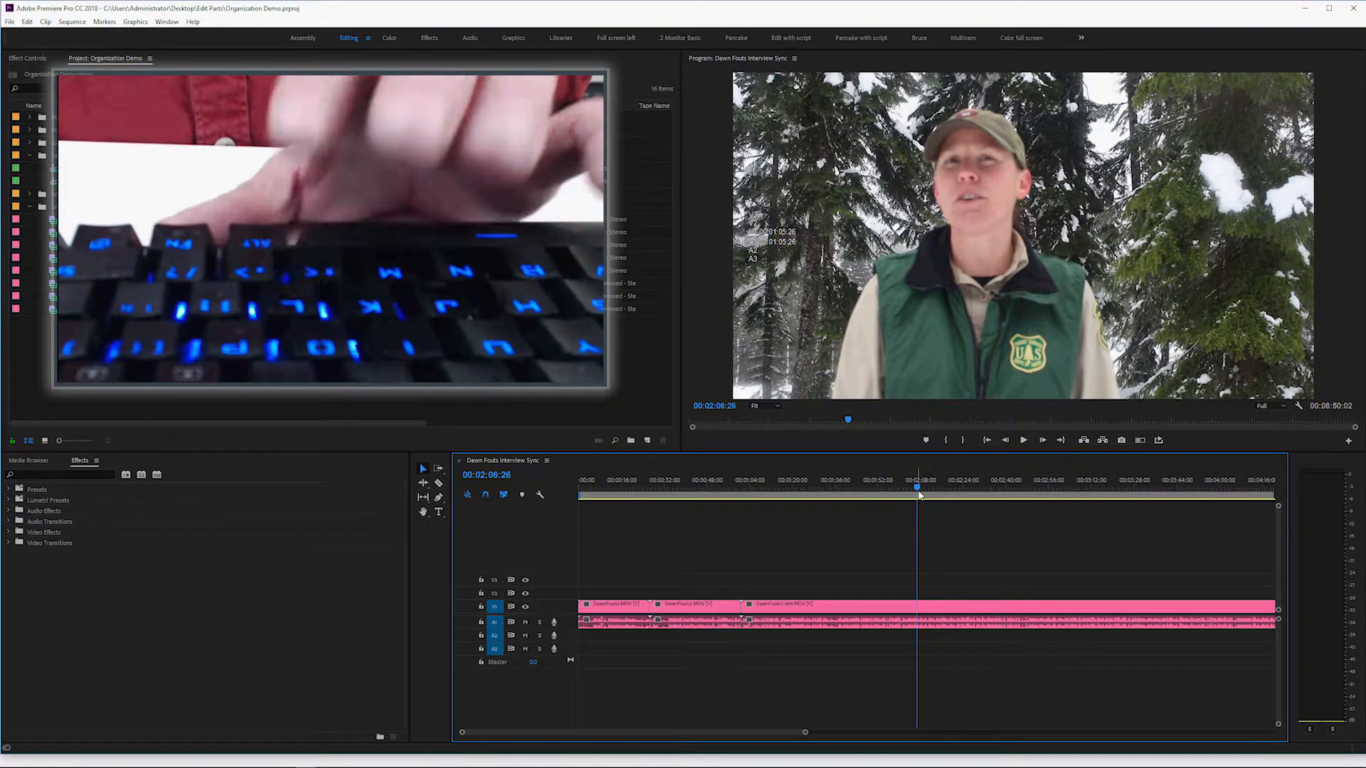
key("space")
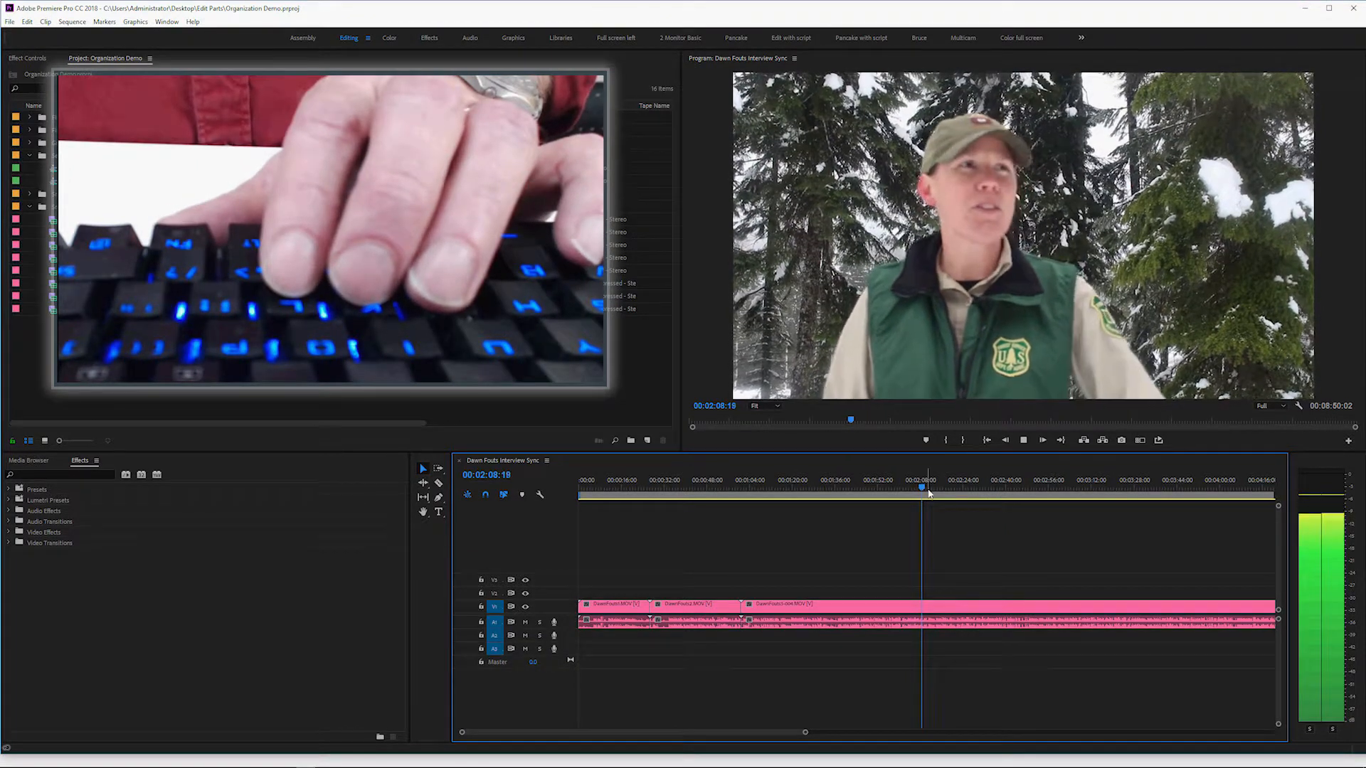
key("space")
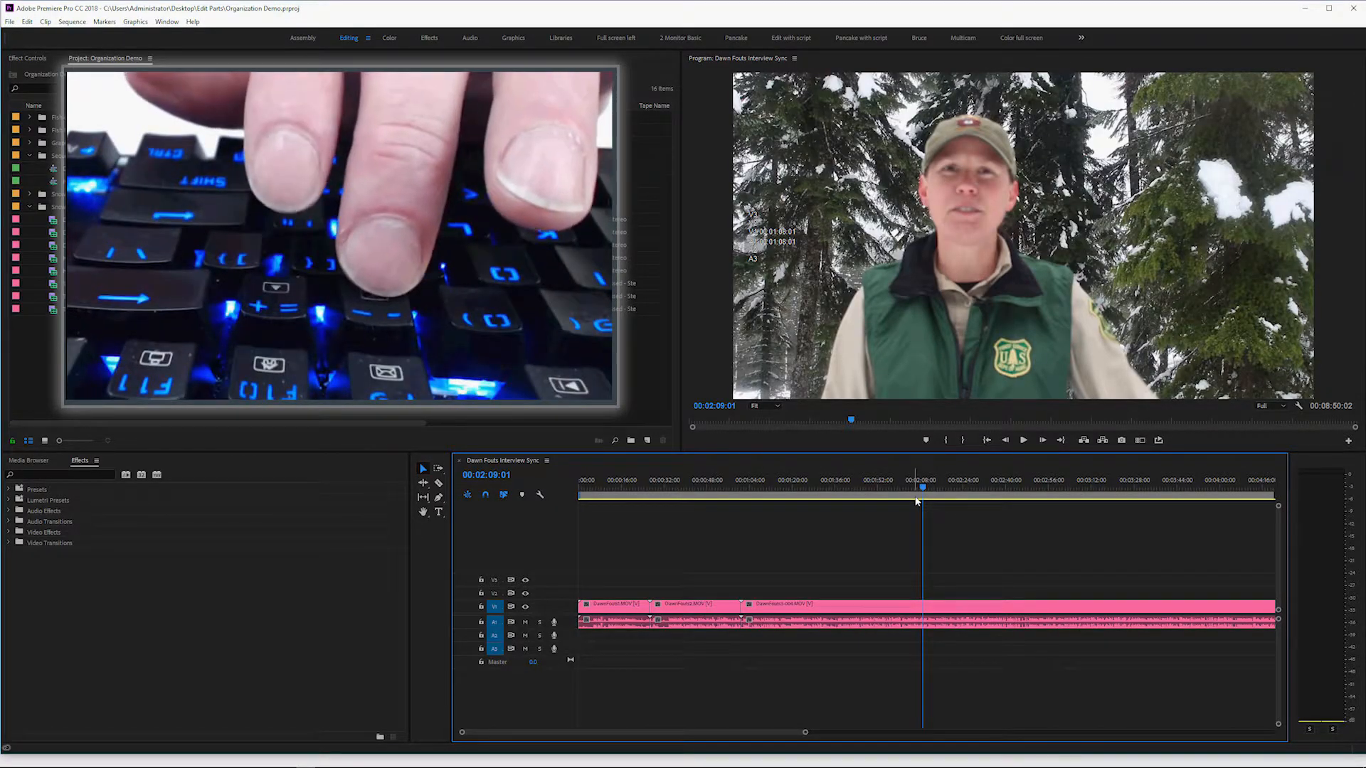
Step: Zoom the timeline out and back in repeatedly around the playhead, ending zoomed out to the whole sequence
key("minus")
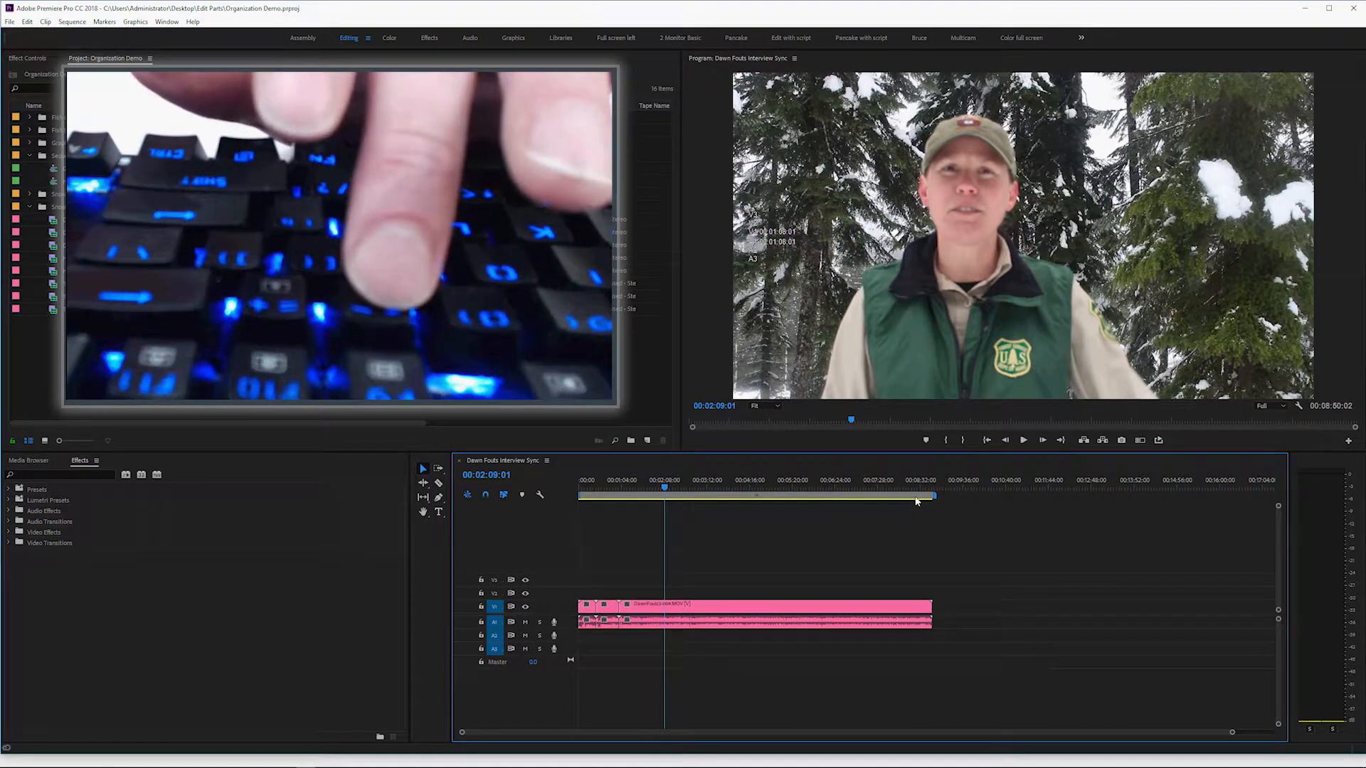
key("equal")
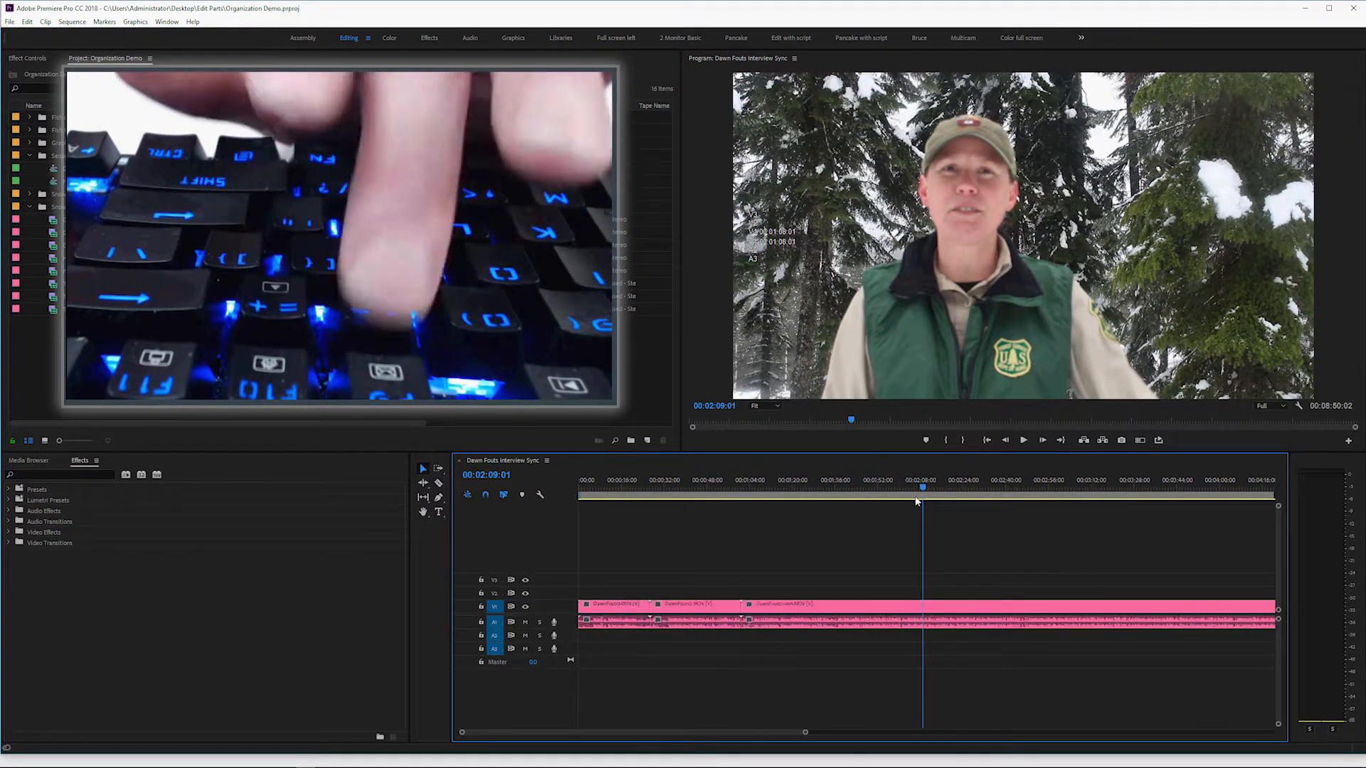
key("minus")
key("equal")
key("minus")
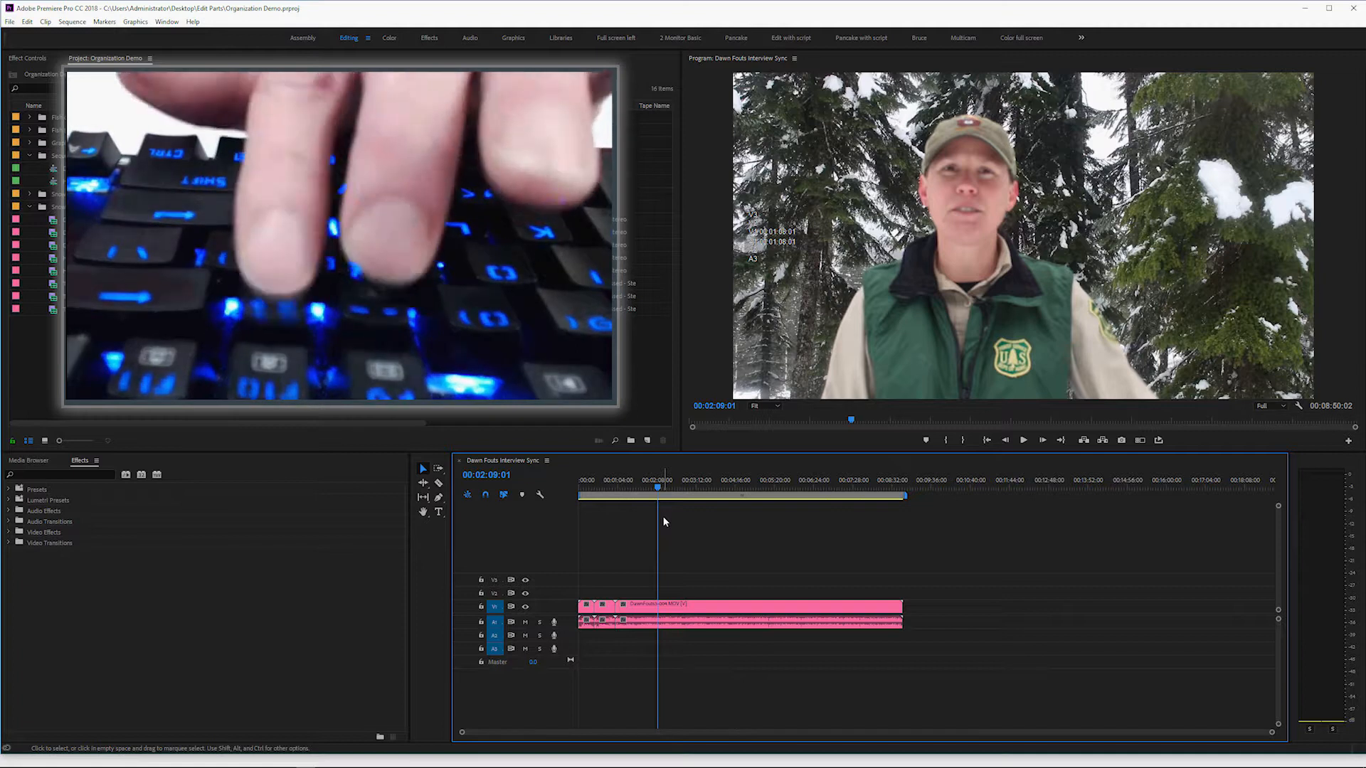
key("equal")
key("minus")
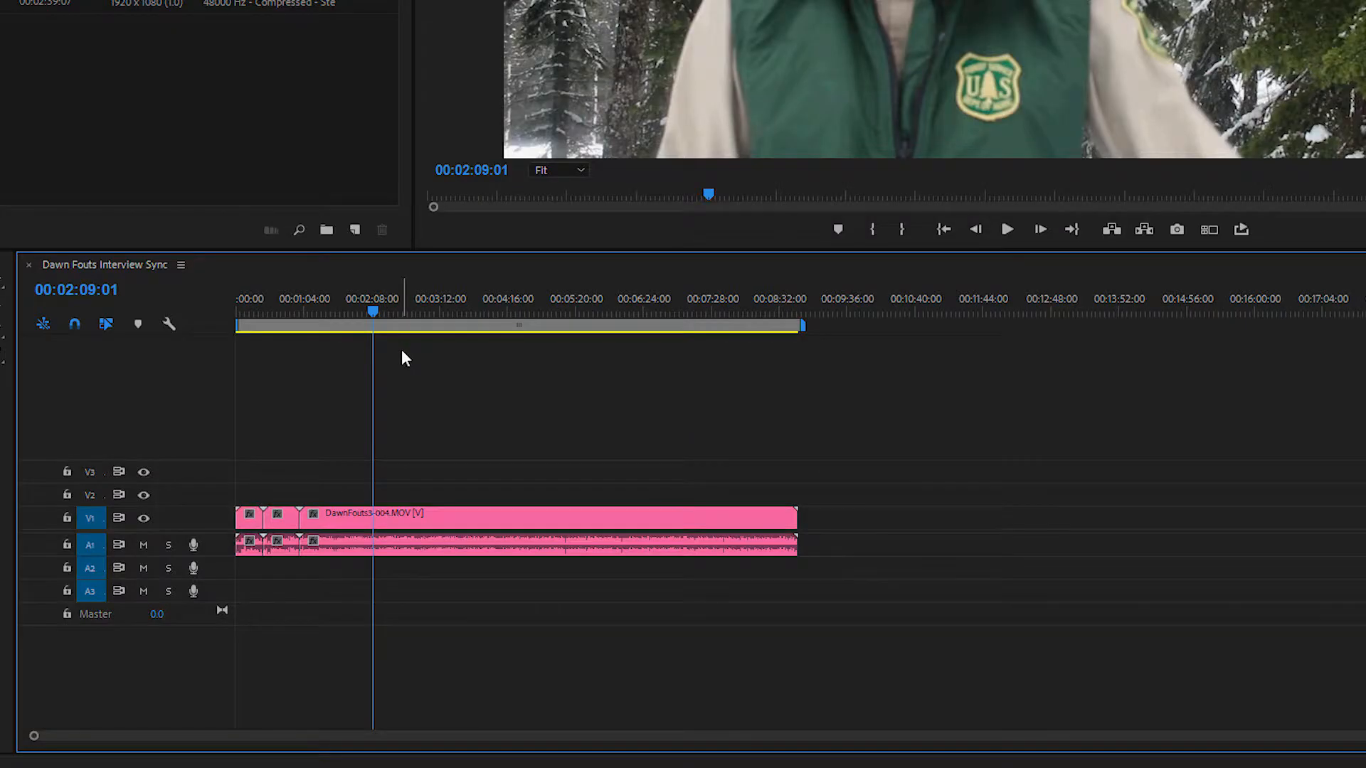
Step: Move the playhead to 00:04:04:27, zoom in to one-second timeline divisions there, and play until 00:04:06:20
left_click(713, 487)
left_click_drag(539, 318, 498, 313)
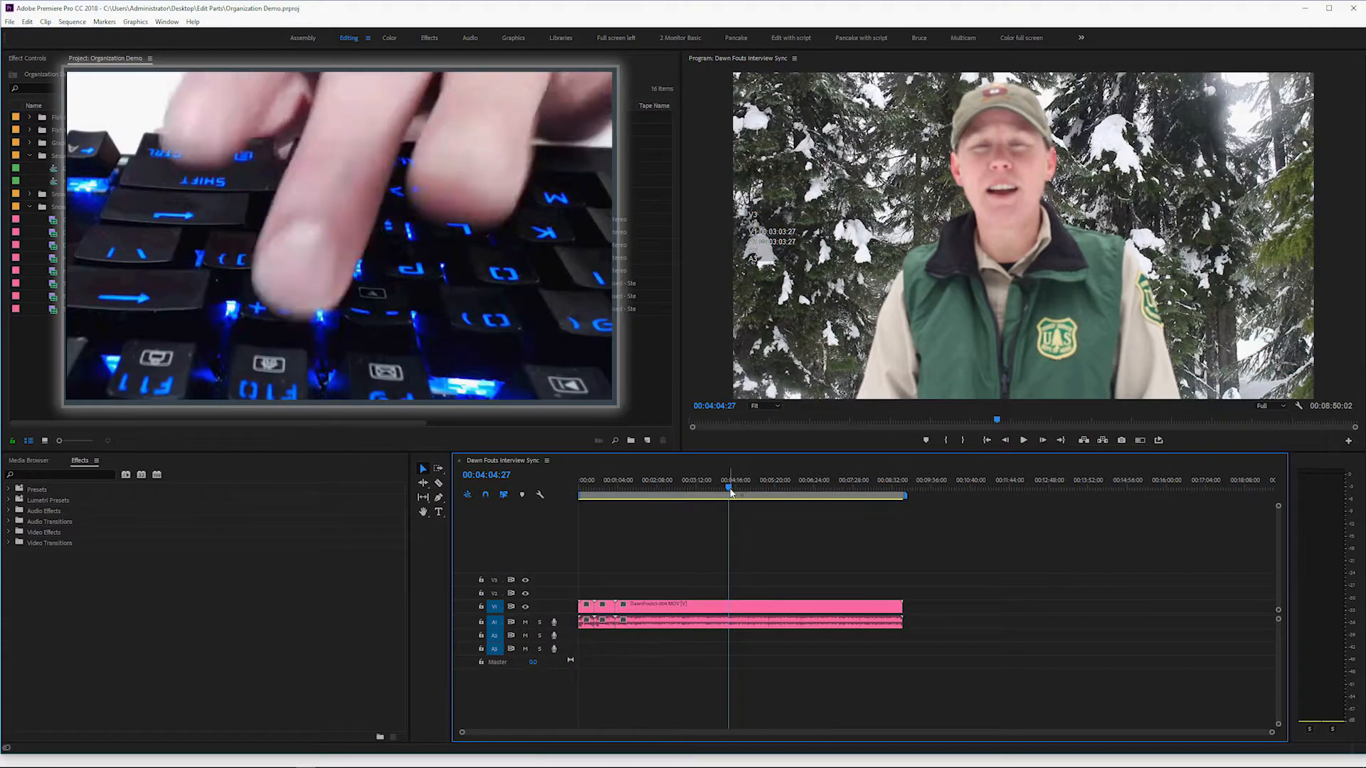
key("equal")
key("equal")
key("equal")
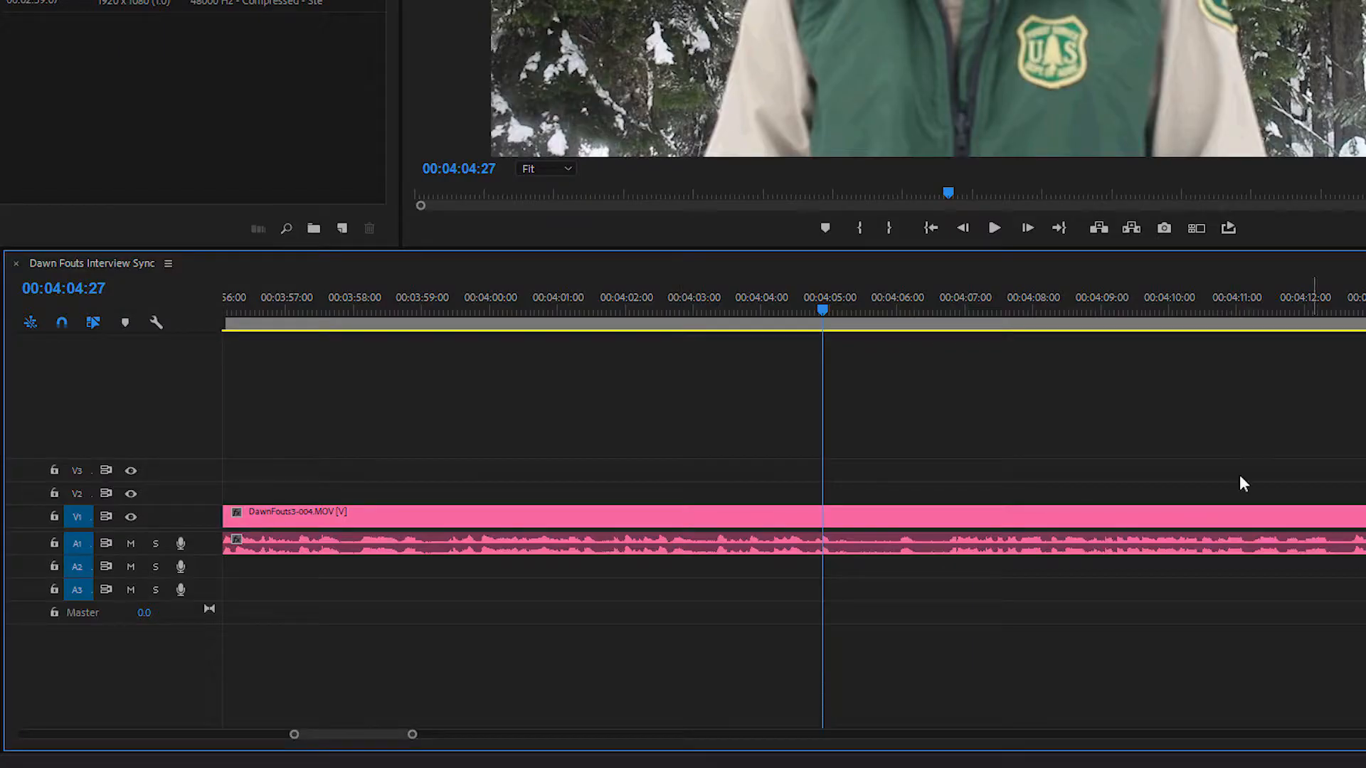
key("space")
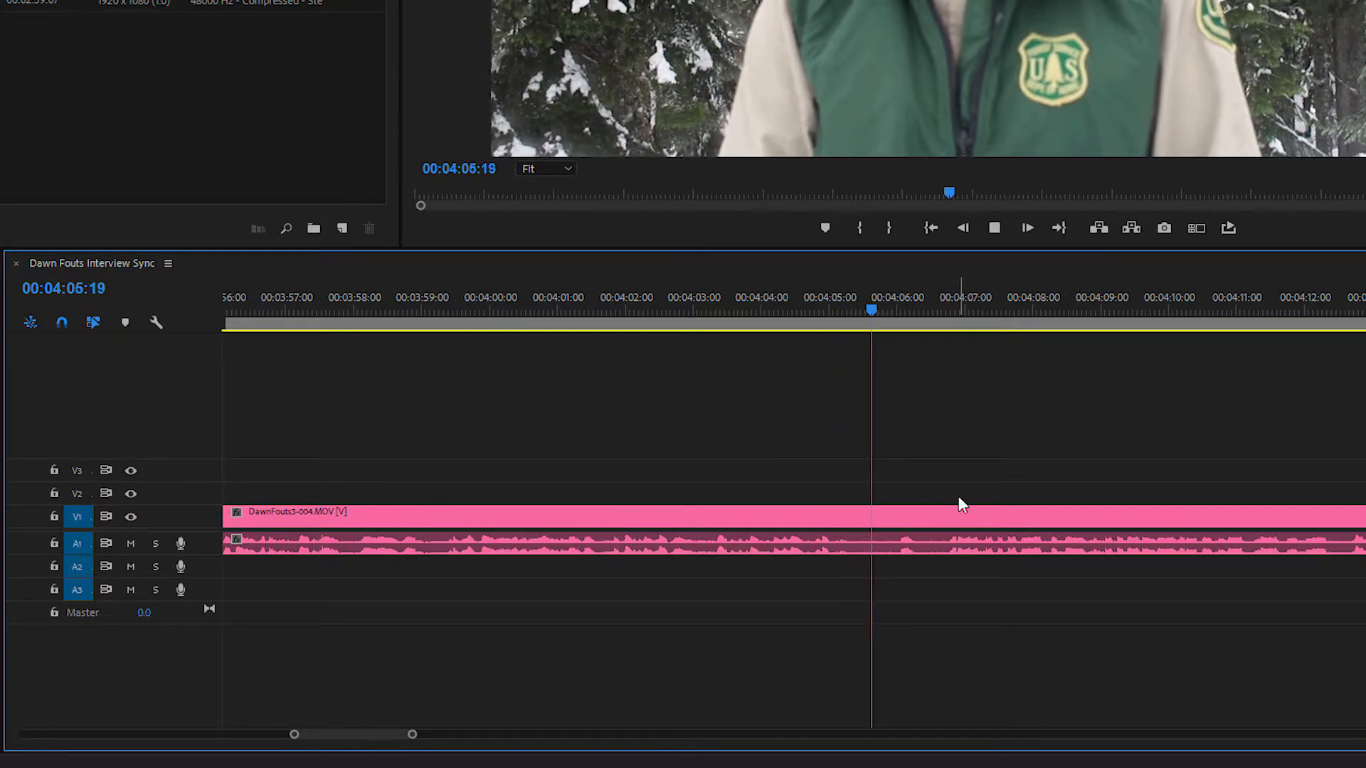
key("space")
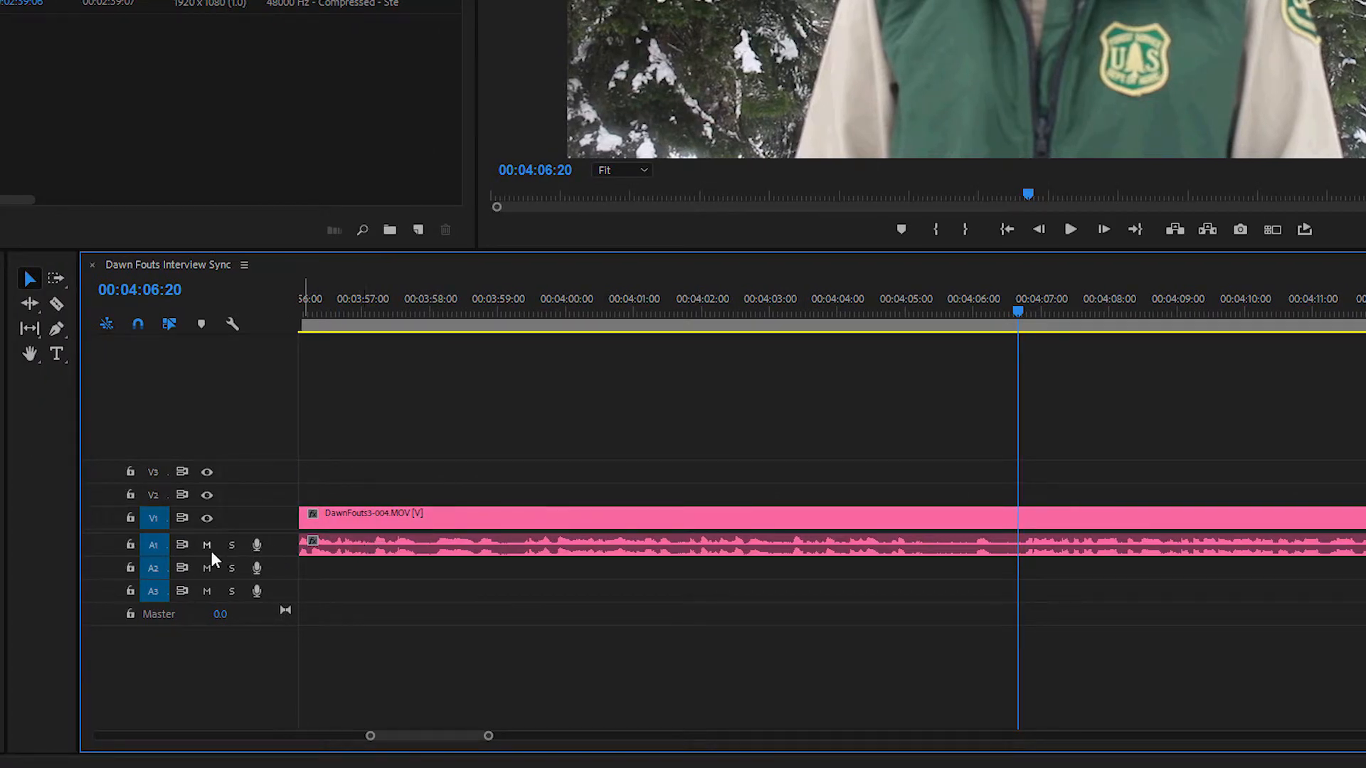
Step: Expand audio track A1 to enlarge its waveform and collapse it again, repeating the change in track height
double_click(283, 549)
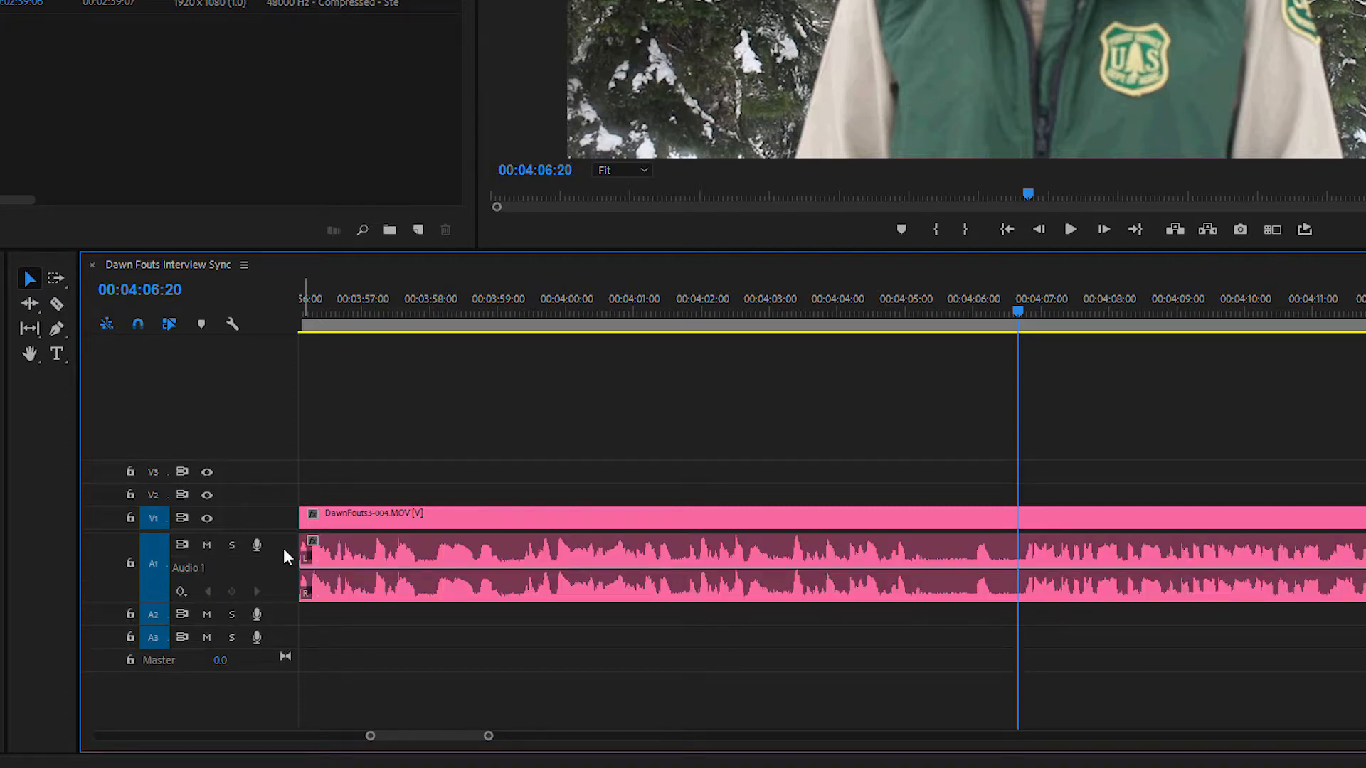
double_click(283, 548)
double_click(283, 548)
double_click(284, 553)
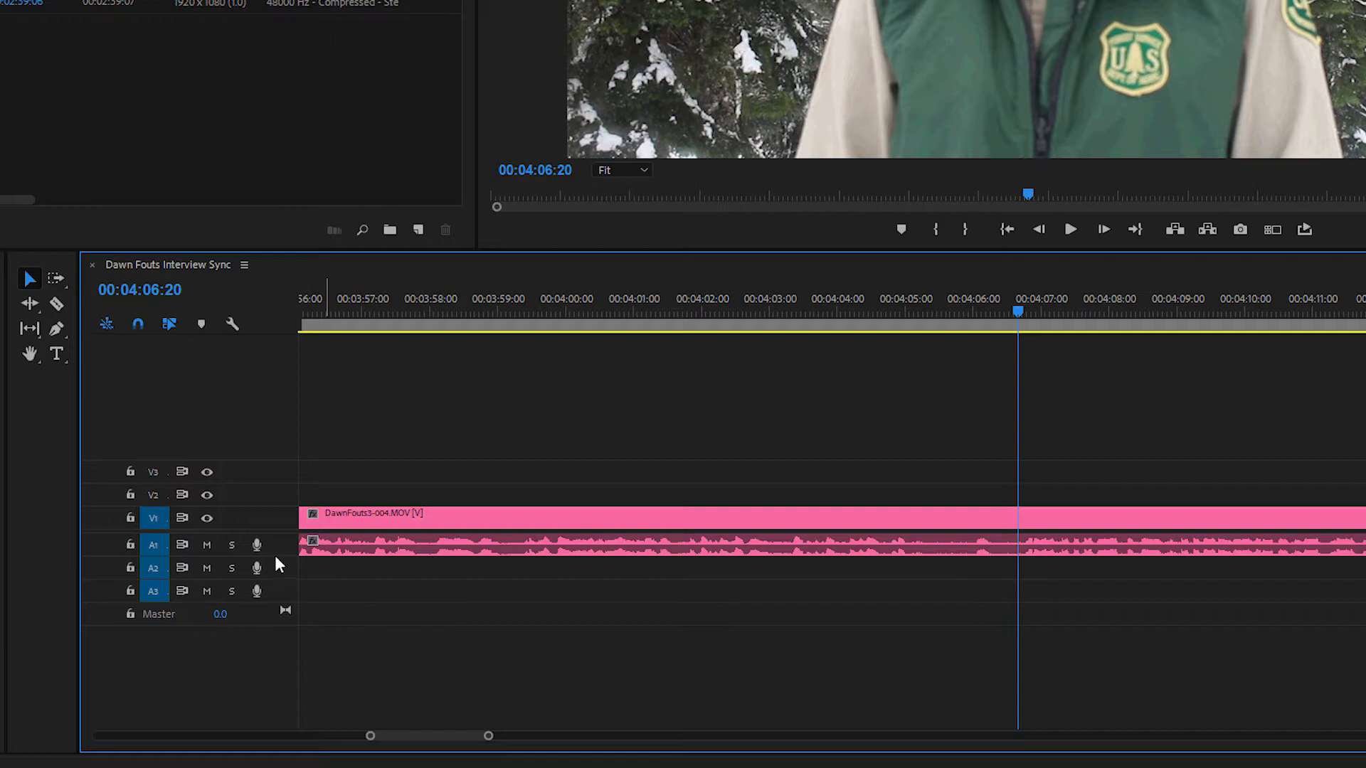
left_click_drag(275, 554, 286, 658)
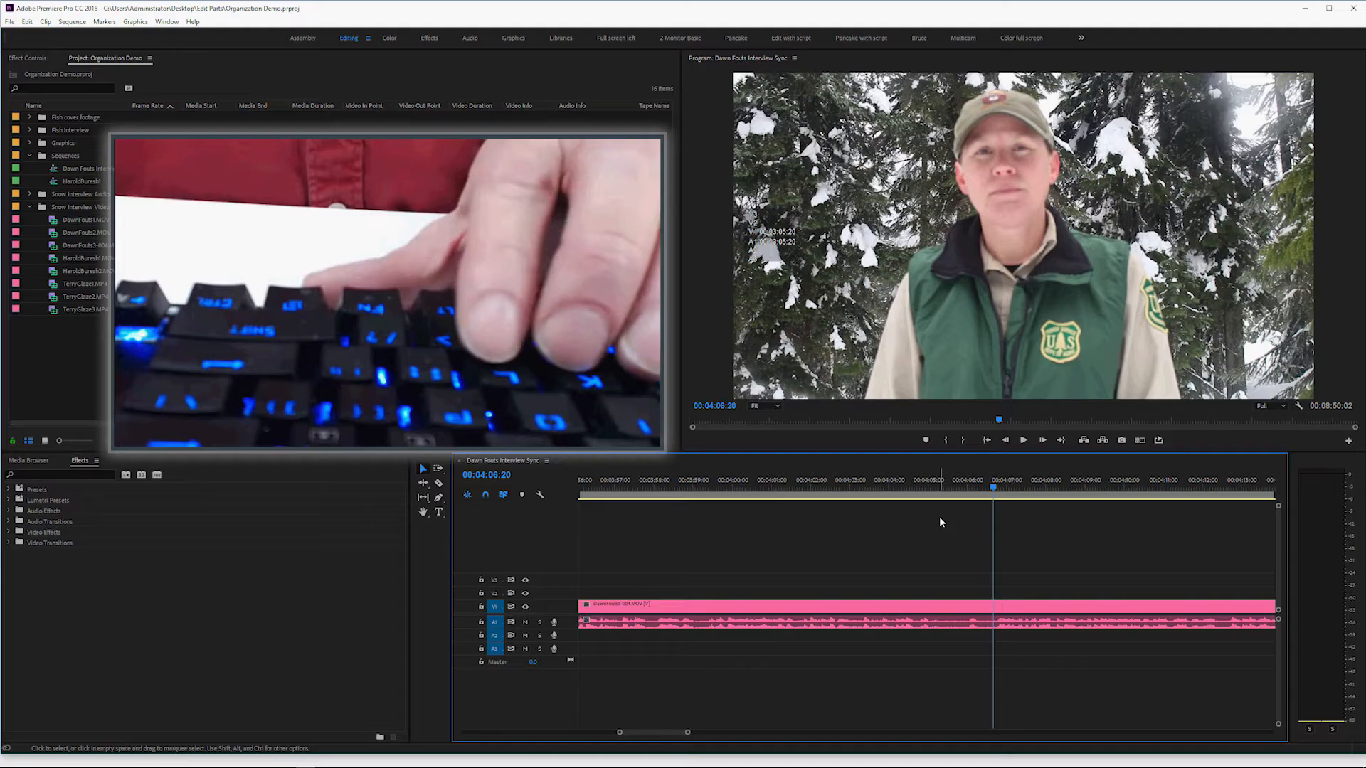
Step: Play the interview onward from 00:04:06:20
key("space")
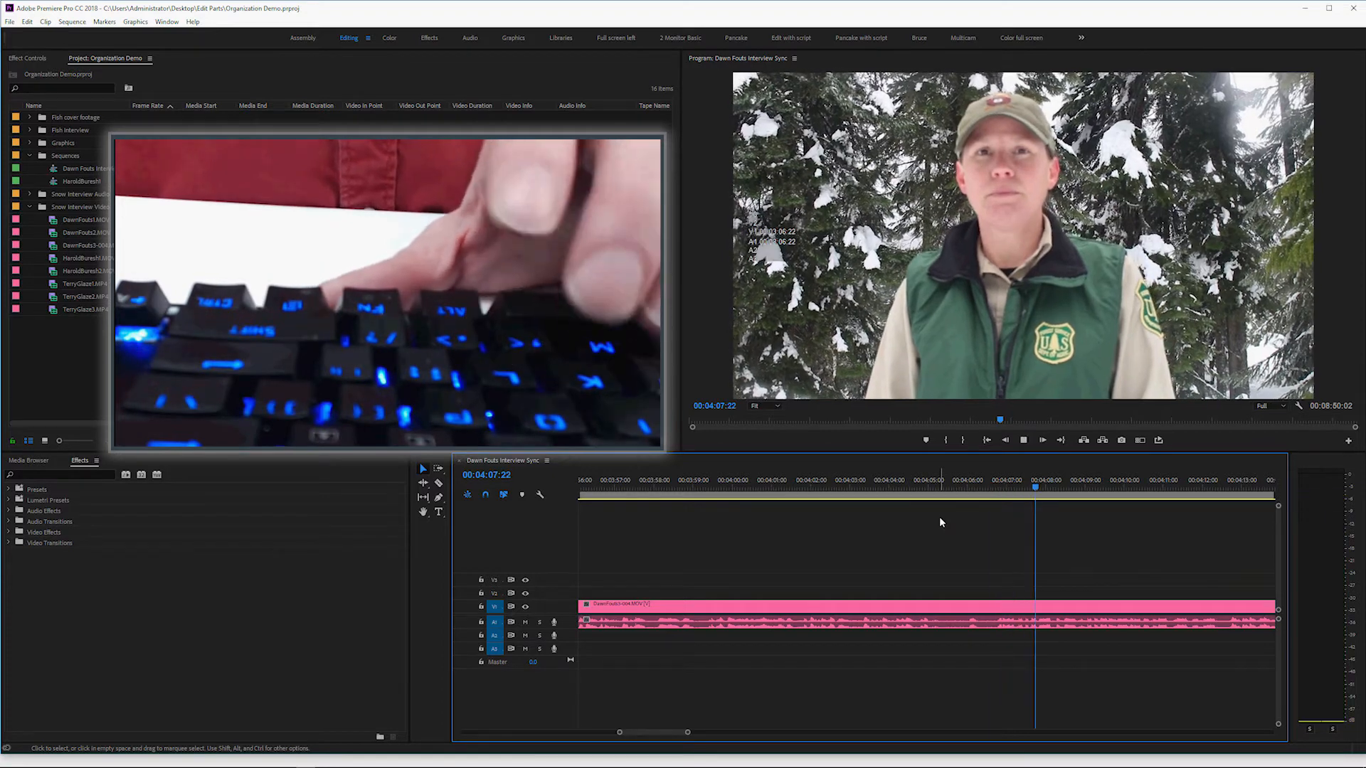